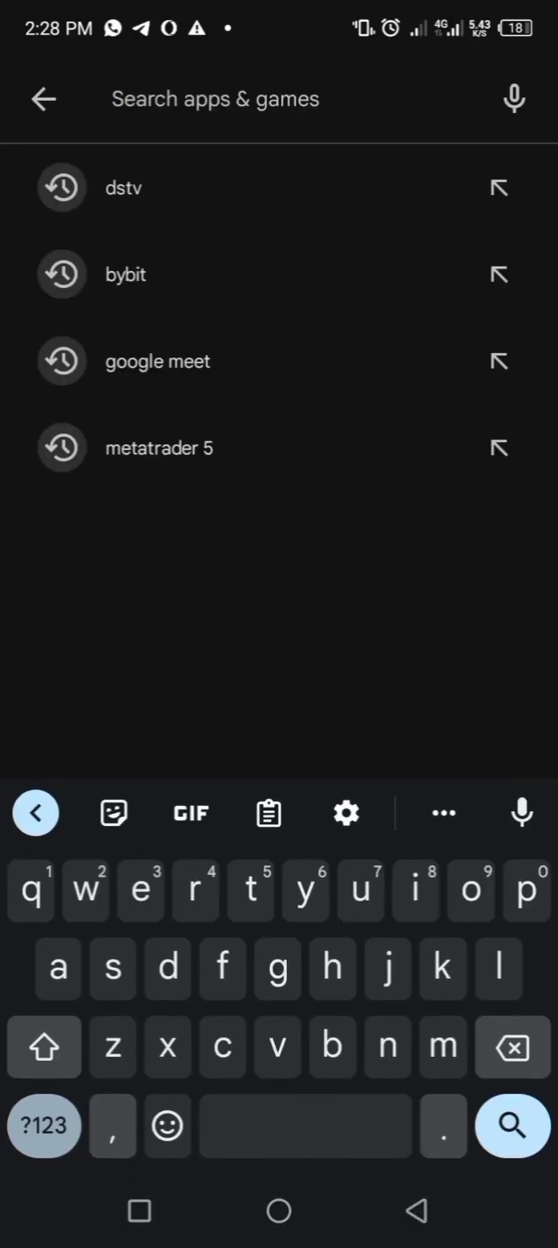
Step: Search the Play Store for 'bybit' and scroll the results to the installed Bybit app
type("bybit")
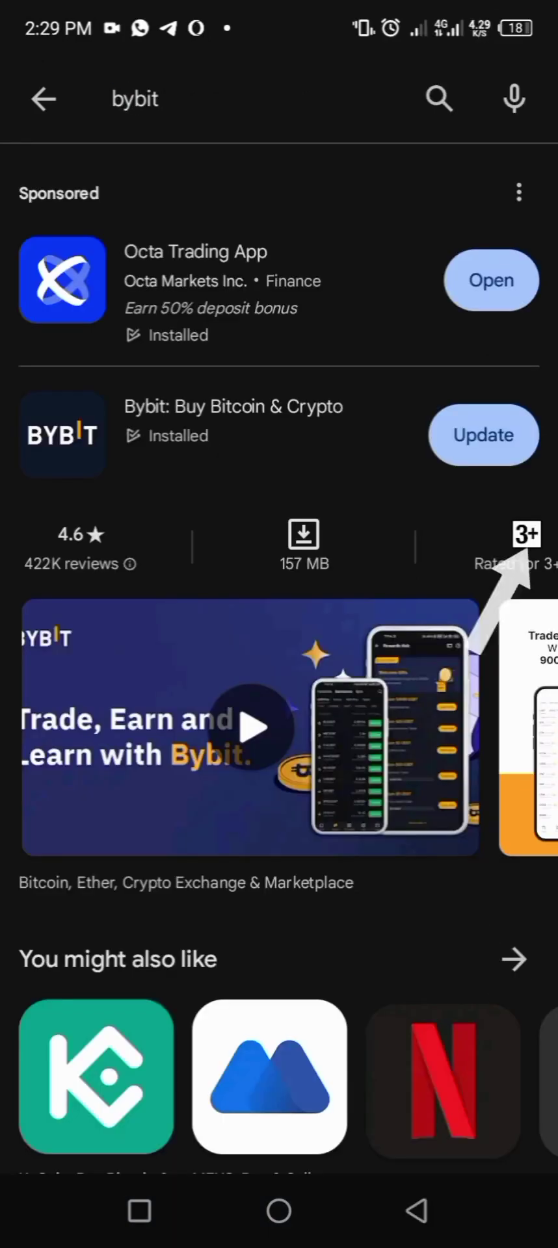
left_click_drag(353, 770, 362, 686)
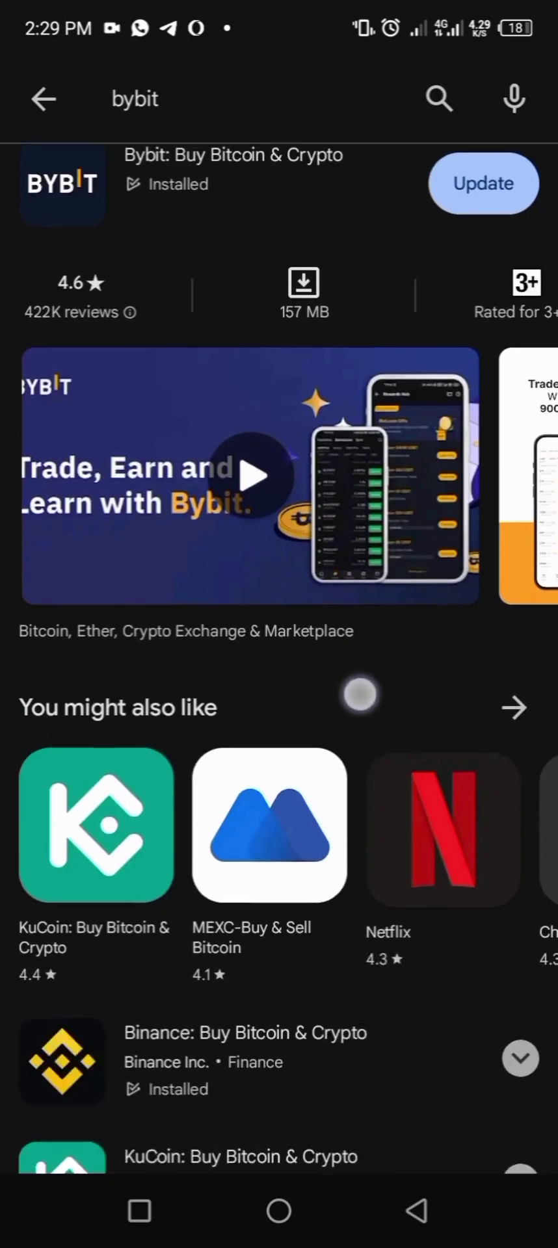
left_click_drag(337, 761, 338, 985)
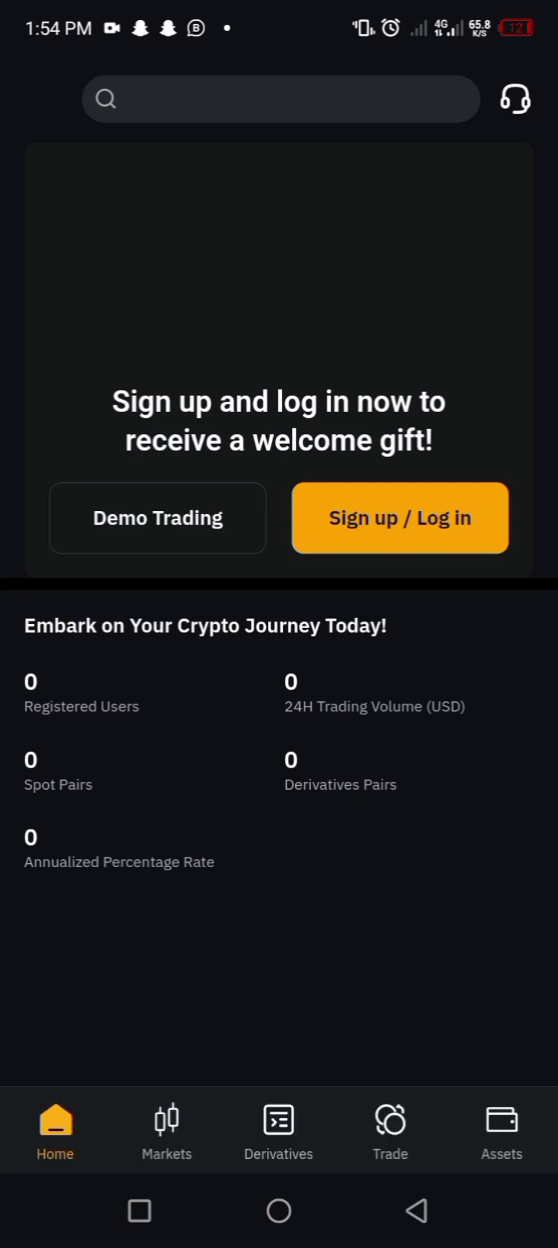
Step: Bring up the Bybit sign-up form and expand the optional referral code field
left_click(400, 518)
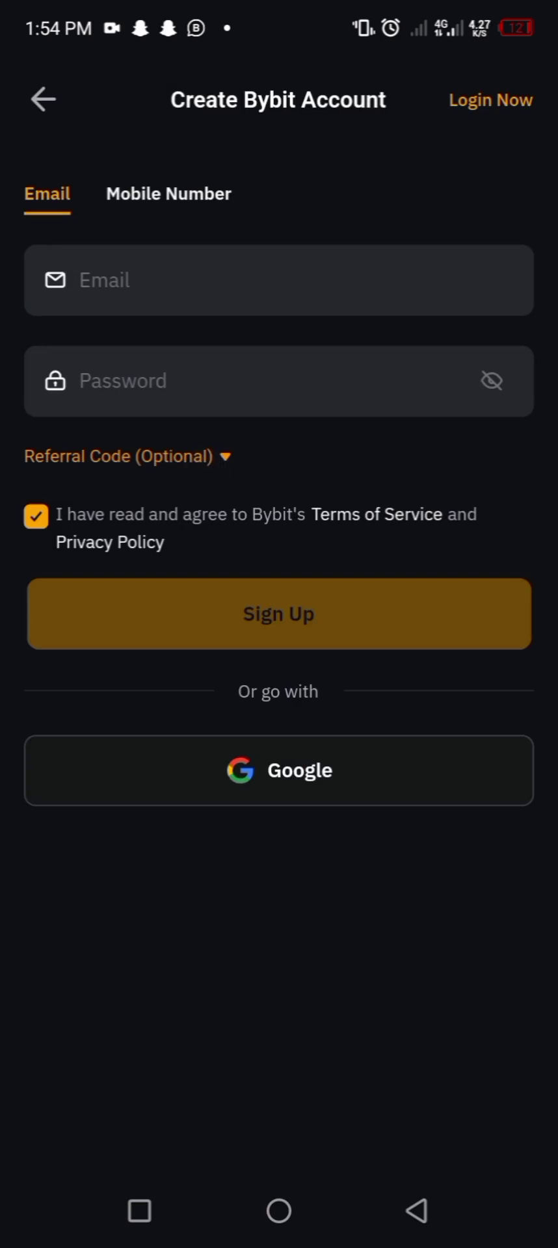
left_click(123, 456)
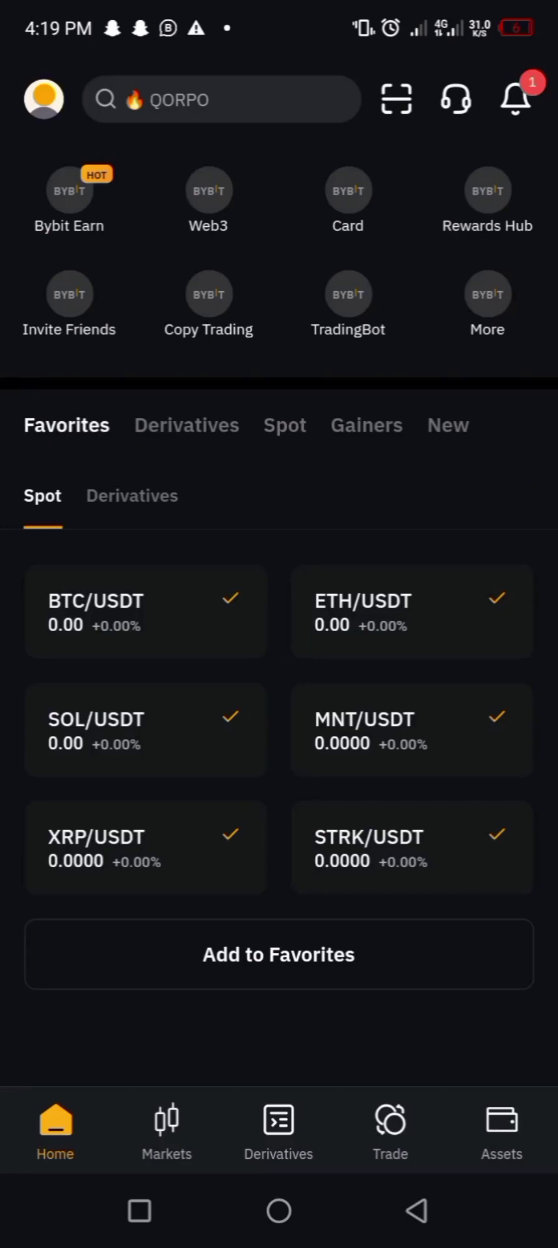
left_click_drag(315, 615, 331, 539)
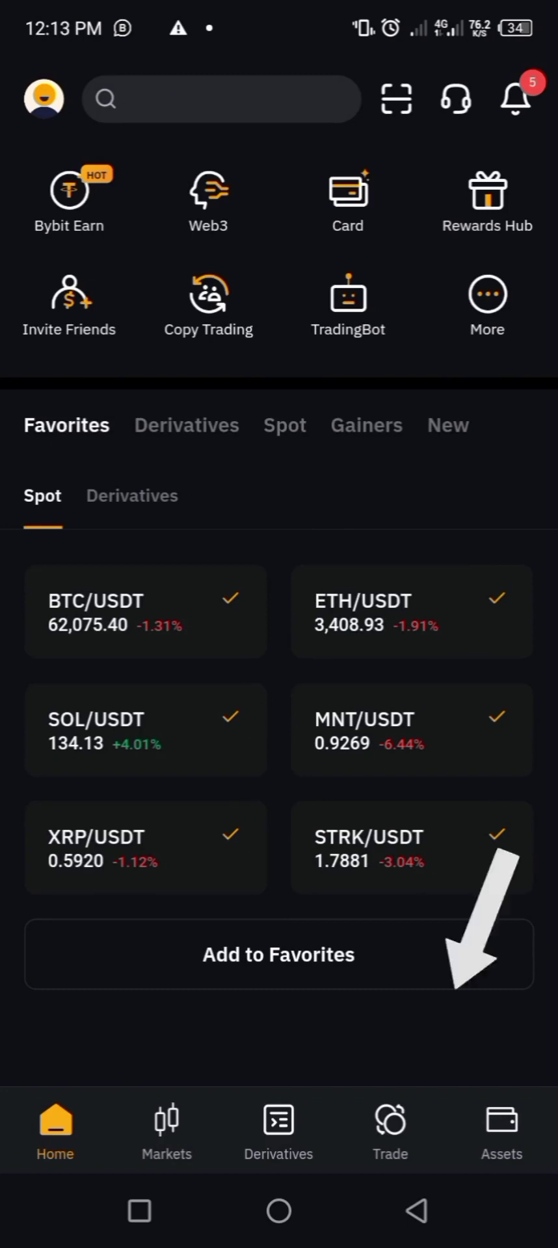
left_click(501, 1131)
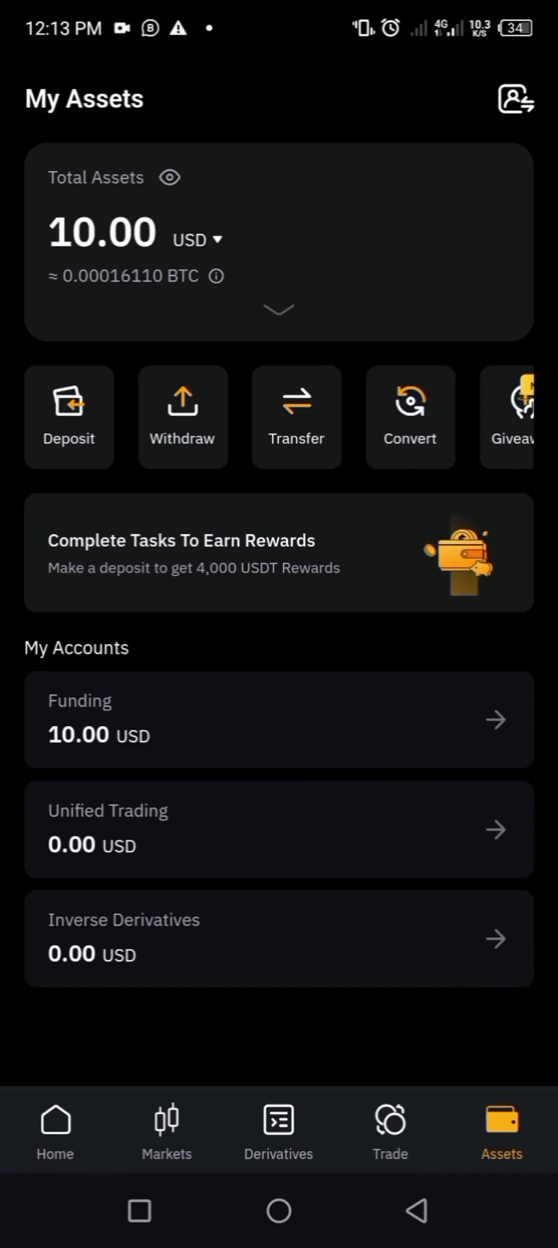
left_click_drag(423, 418, 60, 418)
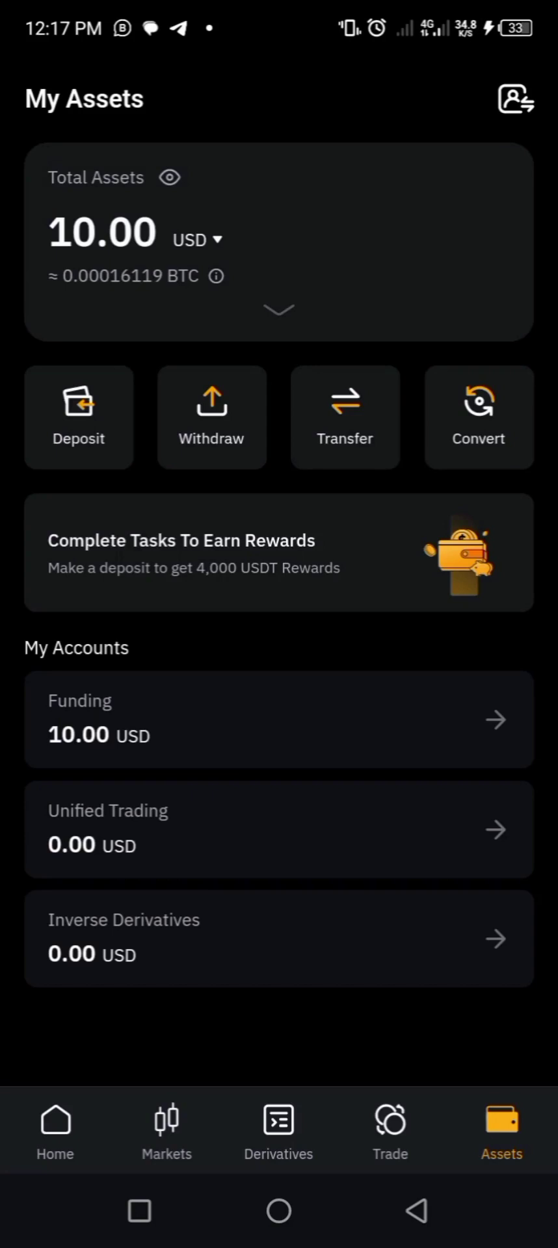
left_click(84, 1116)
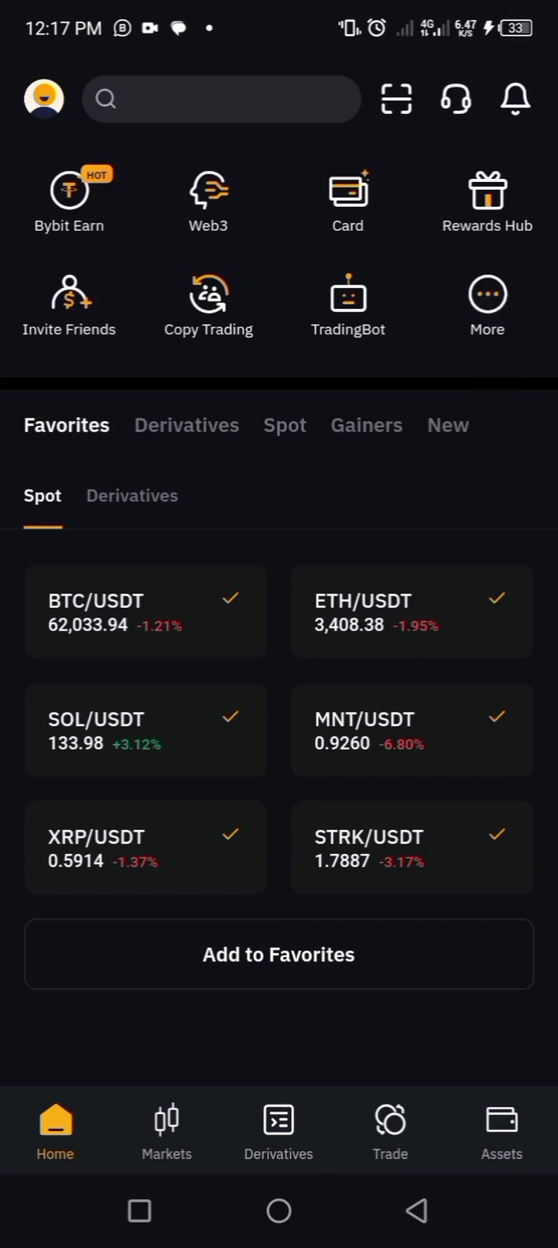
Step: Get to P2P Trading from the full list of app shortcuts
left_click(487, 302)
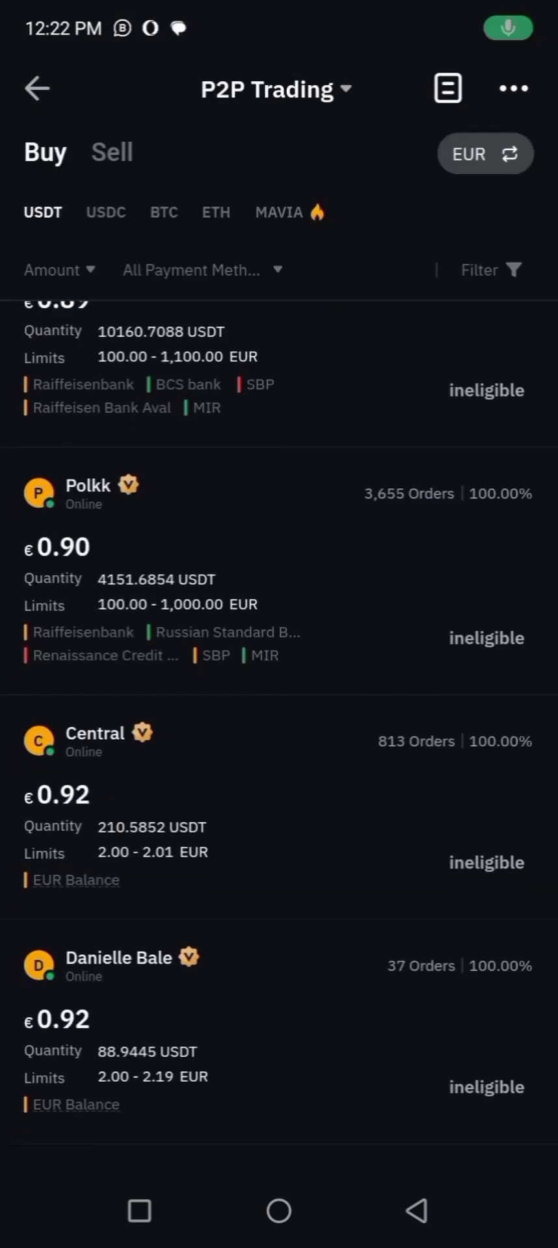
left_click_drag(288, 807, 294, 824)
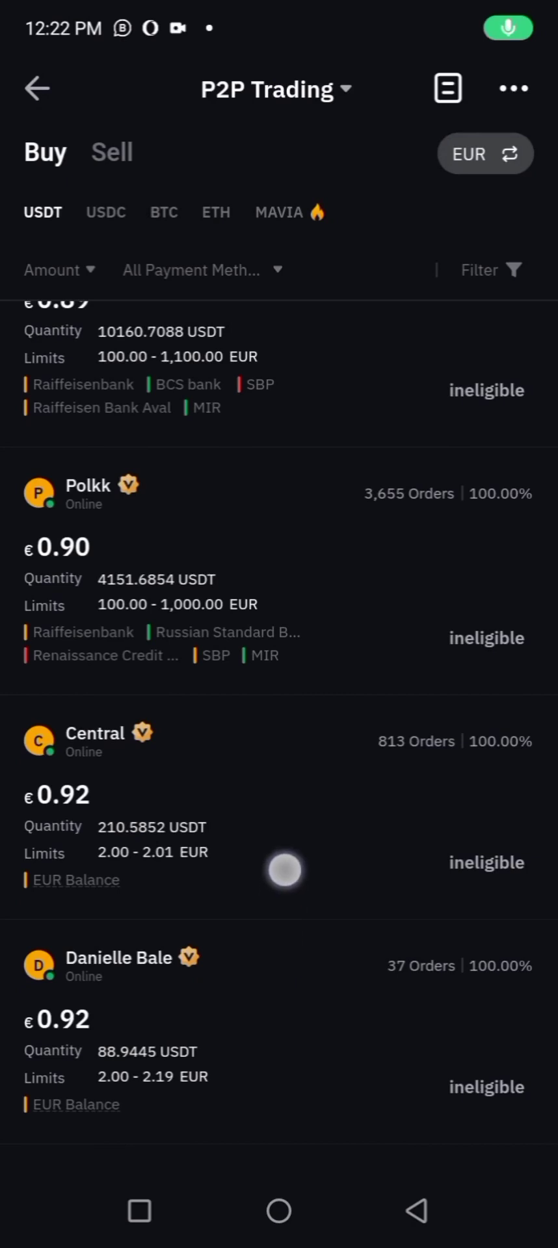
scroll(294, 824, "down", 5)
scroll(315, 748, "up", 6)
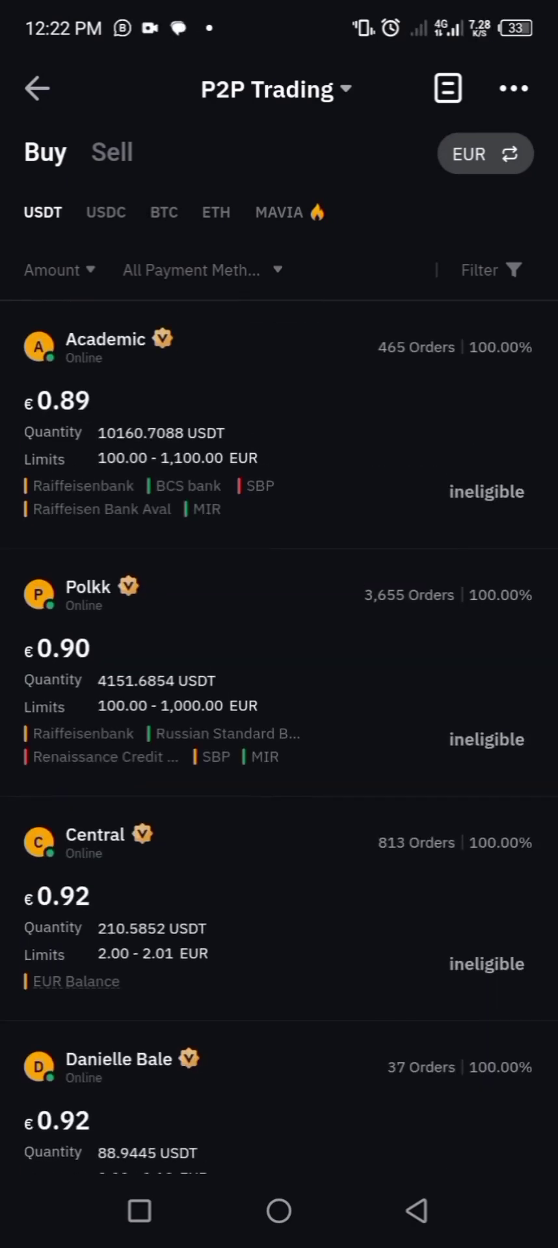
Step: Browse USDC offers, then list the EUR sell offers for USDT
left_click(102, 212)
left_click(104, 145)
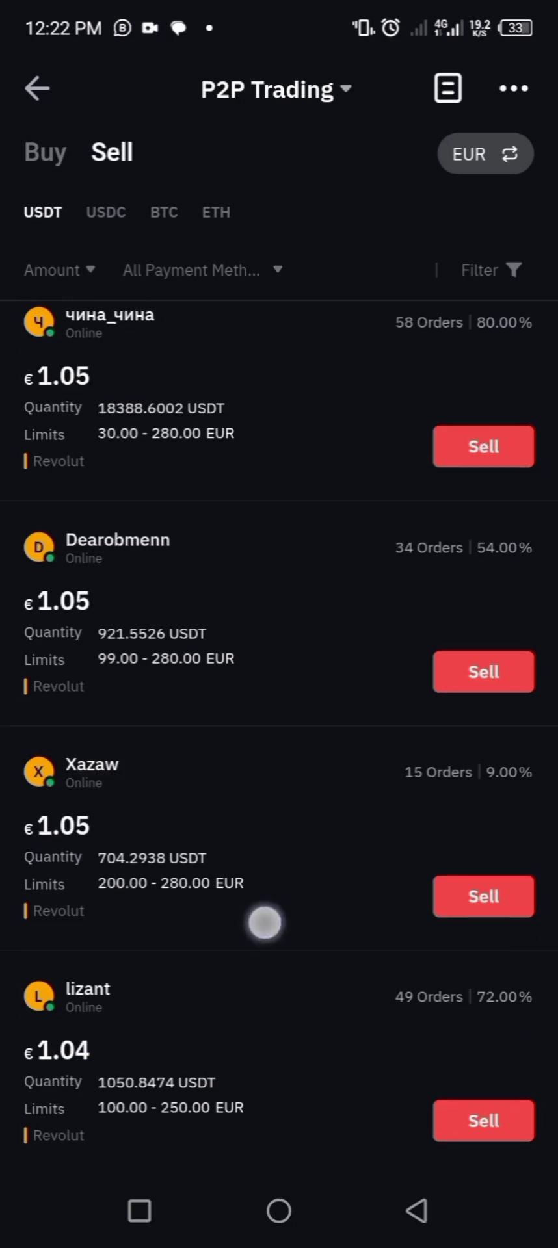
left_click_drag(265, 906, 294, 805)
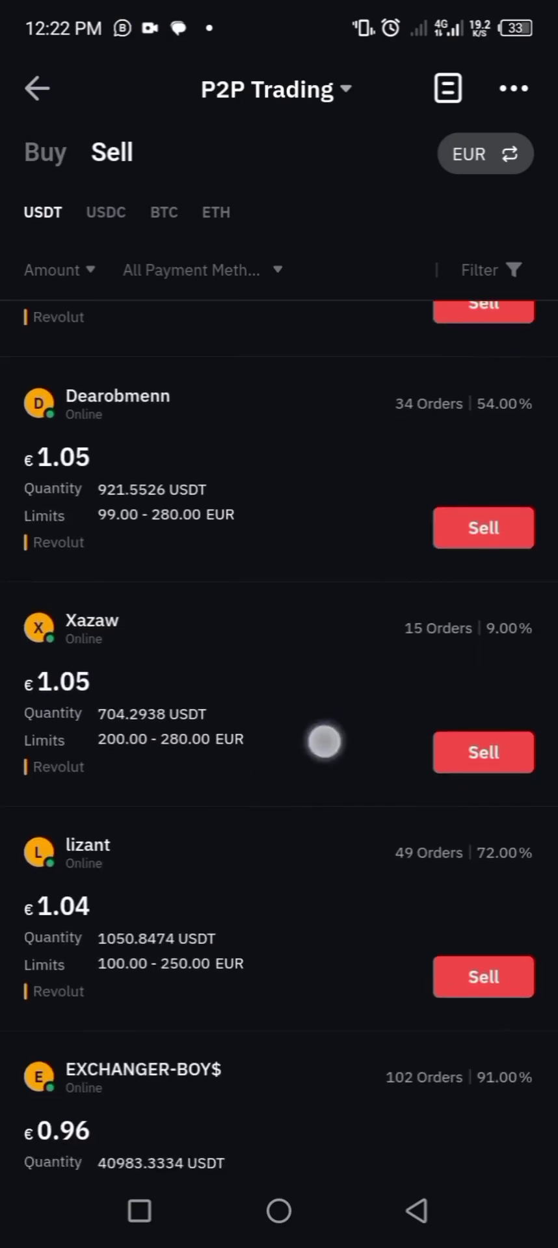
left_click_drag(316, 887, 316, 1044)
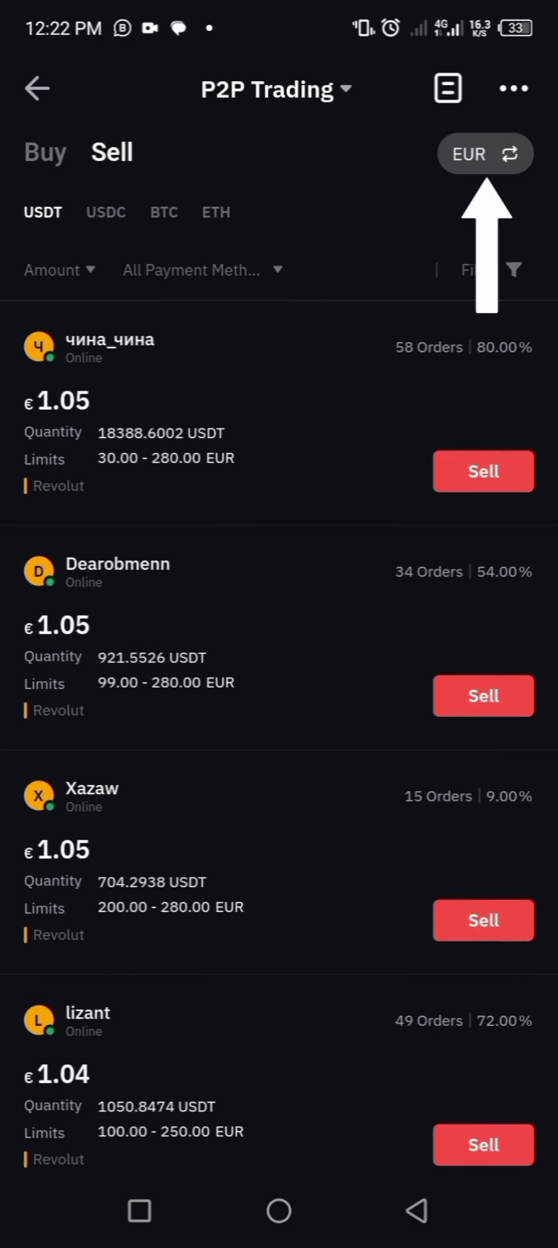
Step: Change the P2P fiat currency from EUR to NGN by searching 'ngn'
left_click(484, 154)
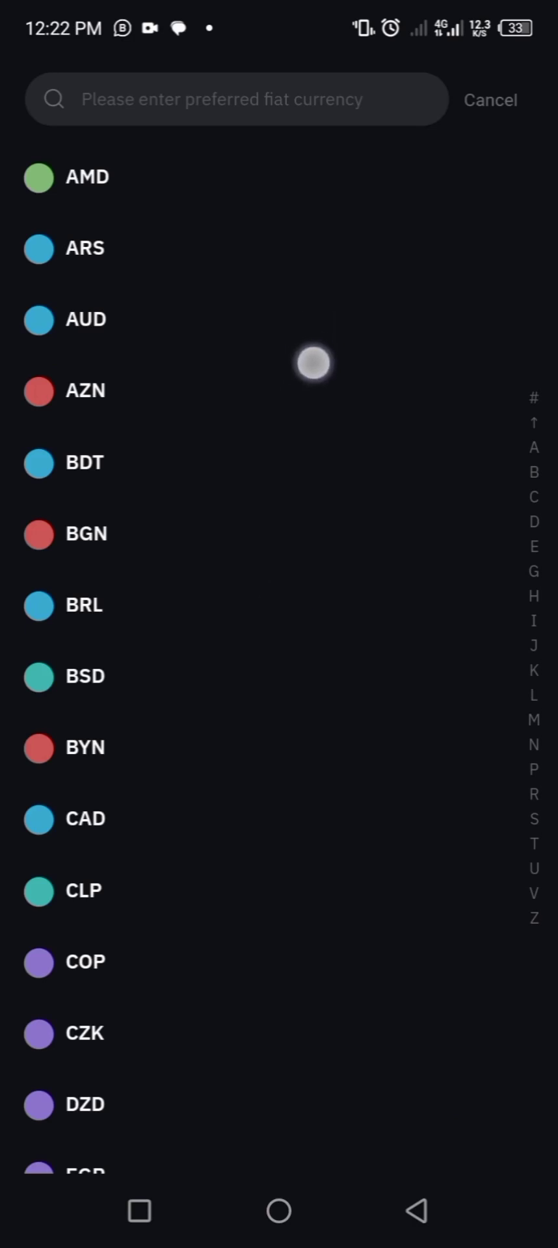
left_click_drag(315, 335, 321, 639)
left_click(324, 110)
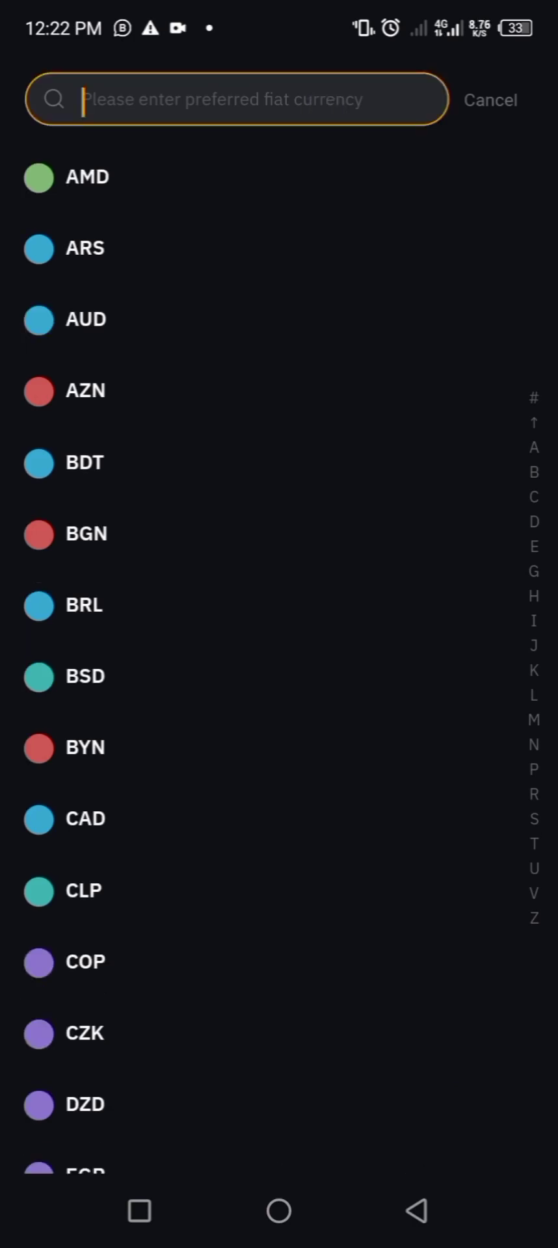
type("ngn")
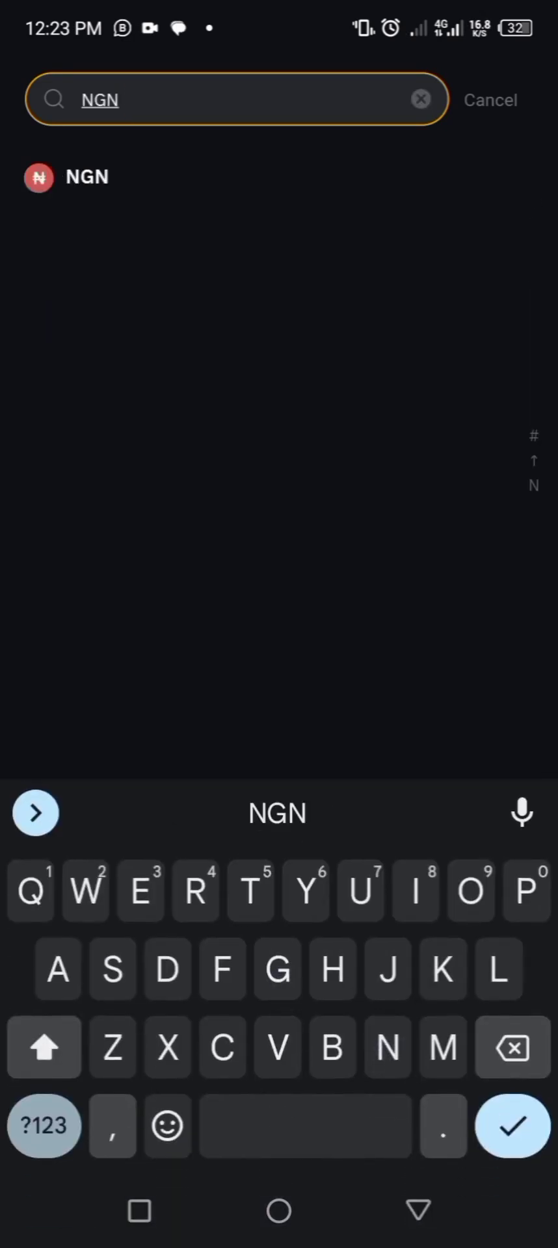
left_click(418, 1210)
left_click(87, 177)
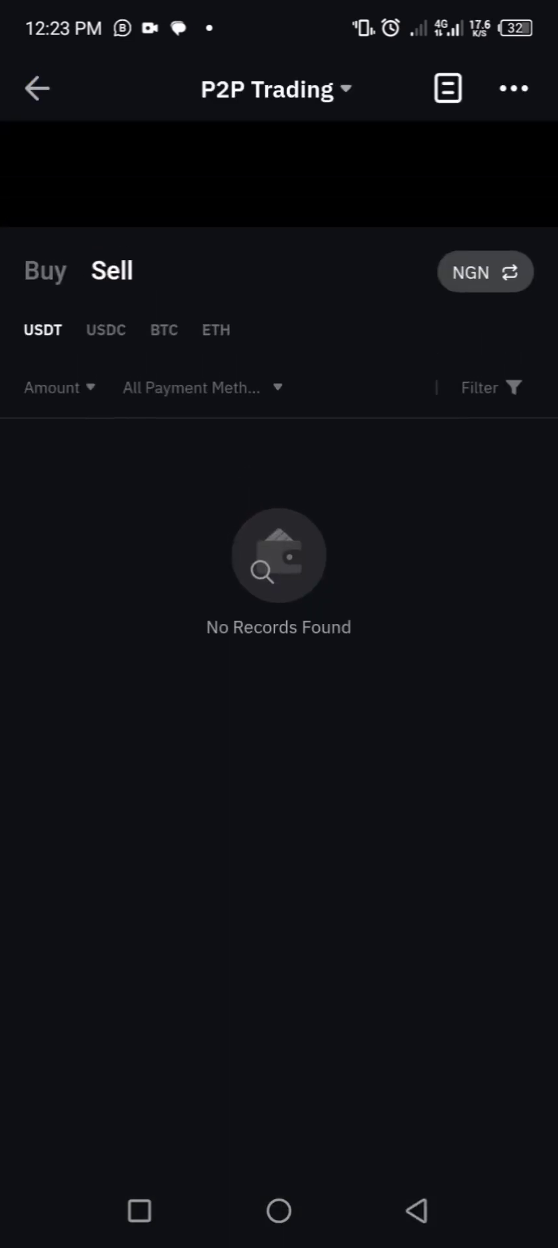
mouse_move(214, 824)
left_mouse_down()
mouse_move(234, 659)
mouse_move(284, 557)
mouse_move(279, 724)
mouse_move(292, 494)
left_mouse_up()
Step: Filter the naira USDT sell offers to verified advertisers only and refresh the list
scroll(279, 643, "down", 10)
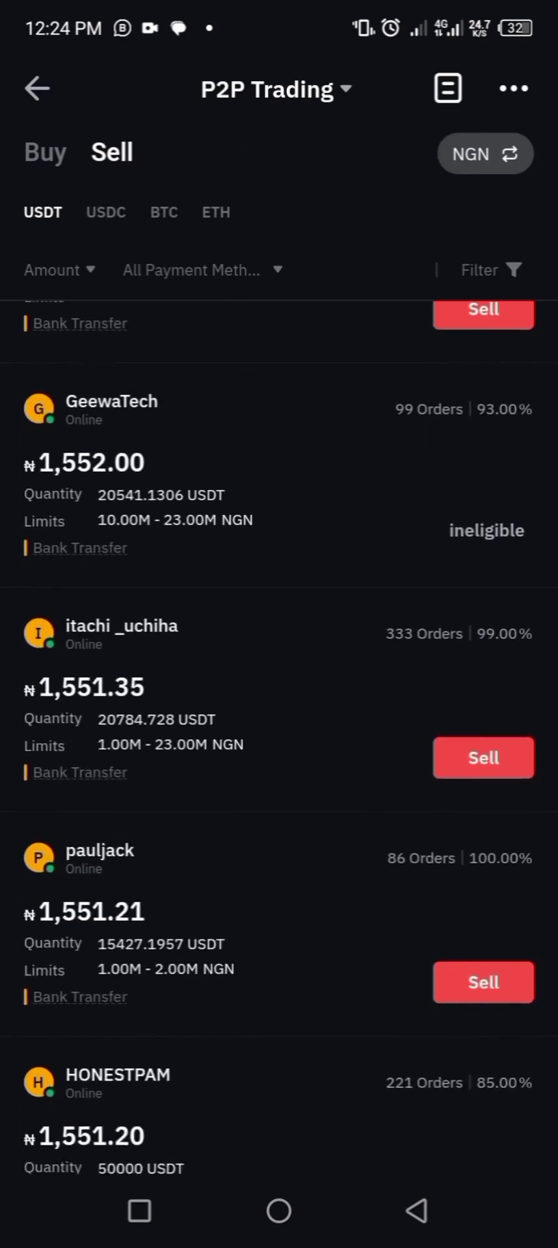
scroll(279, 643, "up", 10)
scroll(279, 644, "down", 2)
left_click_drag(292, 585, 293, 780)
left_click(491, 343)
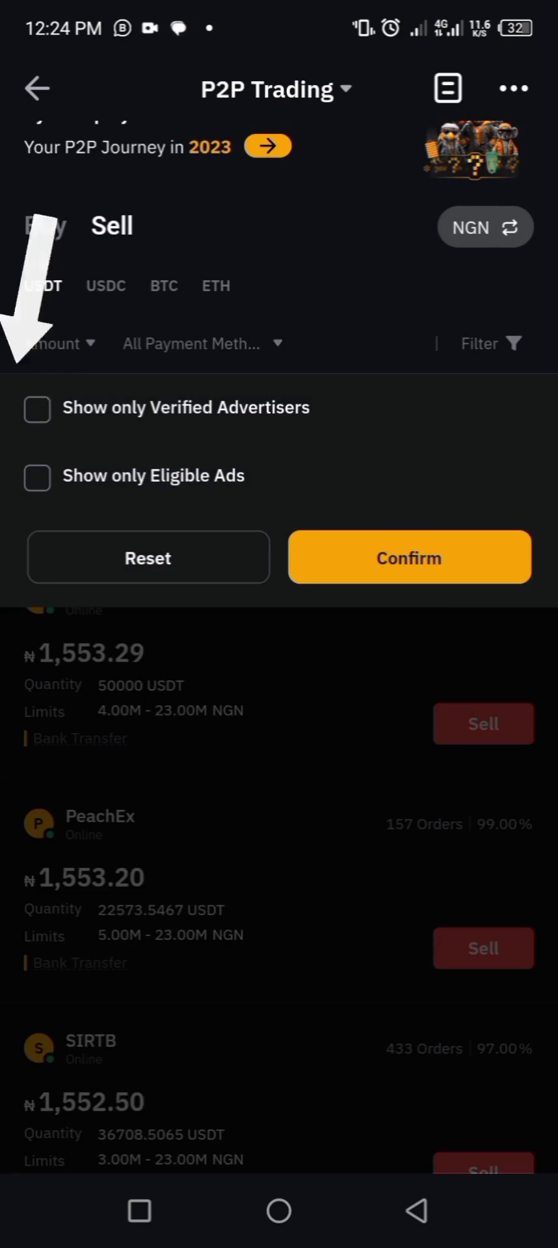
left_click(37, 409)
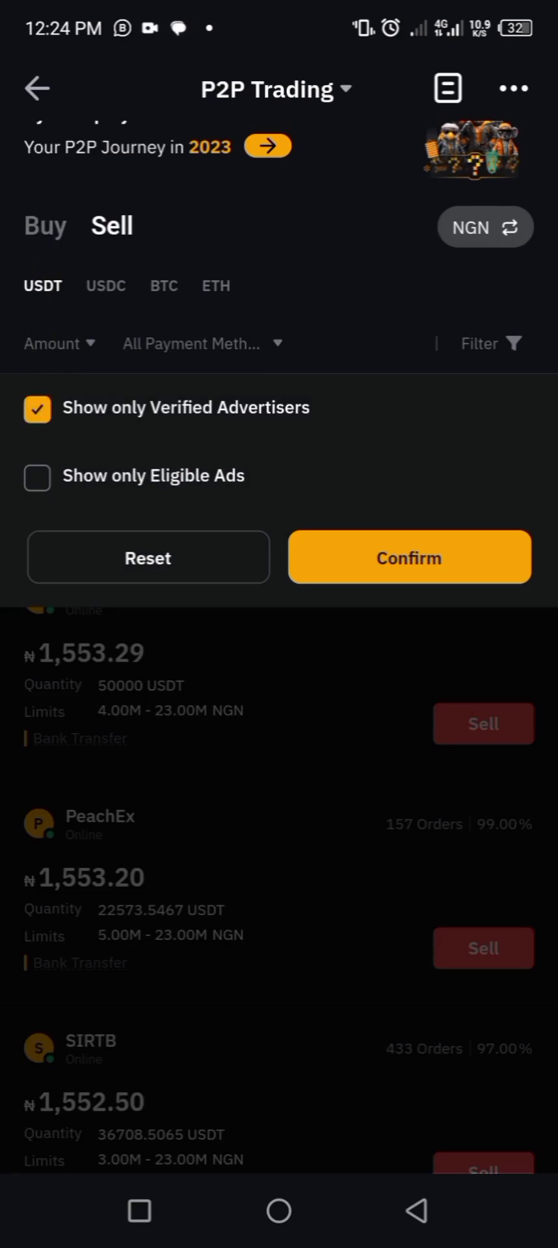
left_click(423, 557)
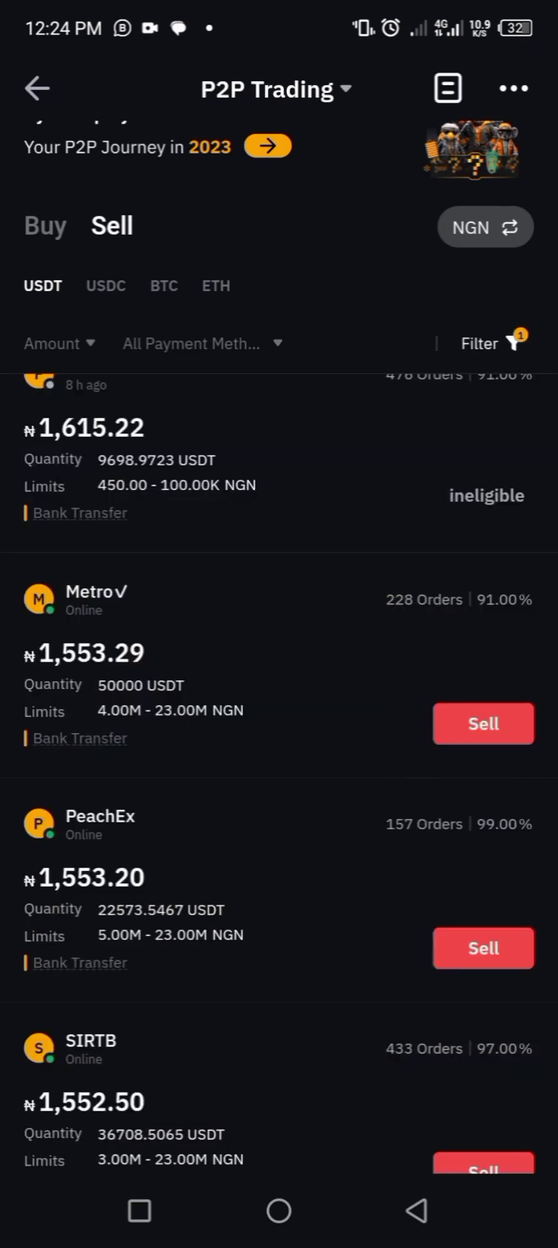
left_click(492, 365)
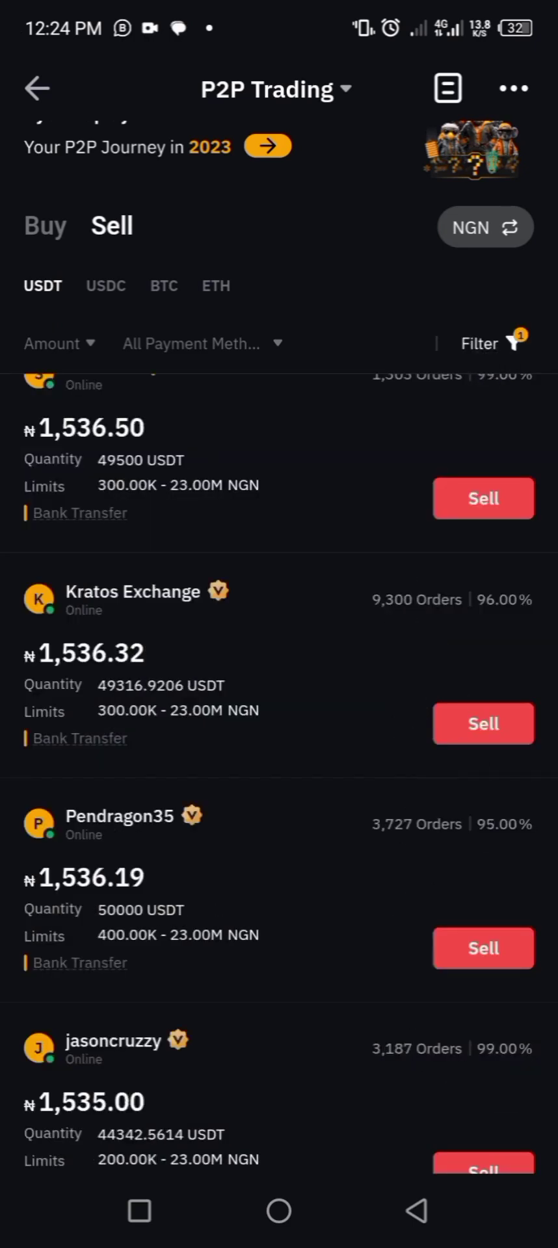
left_click_drag(279, 585, 279, 845)
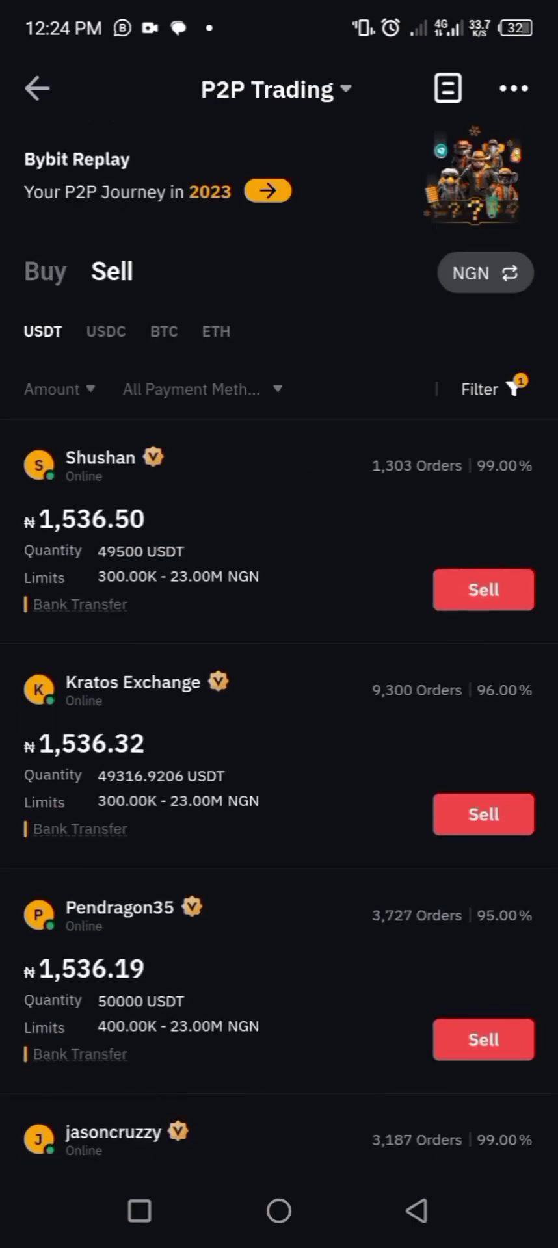
Step: Apply the 'Show only Eligible Ads' filter and scroll through the remaining offers
left_click(494, 389)
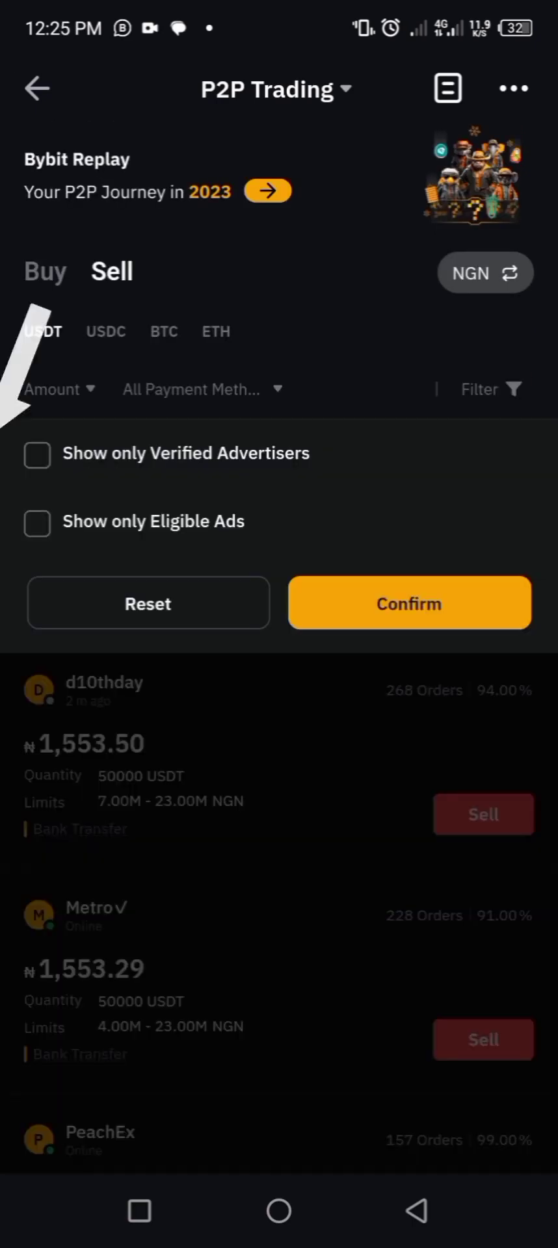
left_click(40, 525)
left_click(405, 615)
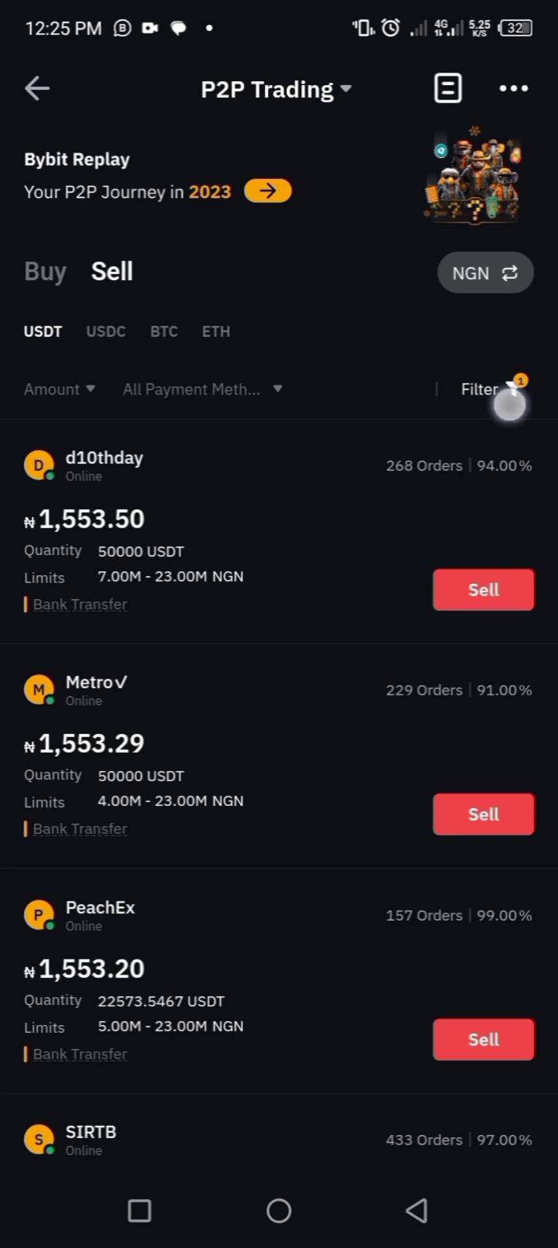
scroll(520, 403, "down", 10)
scroll(279, 715, "down", 10)
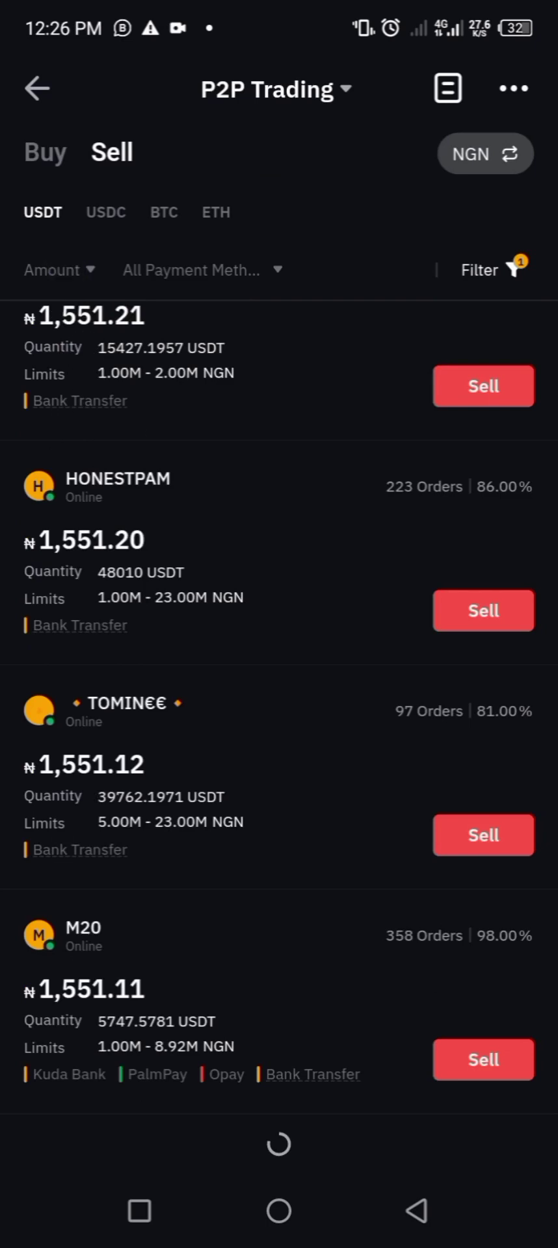
Step: Set the offer amount filter to 15000 NGN
left_click(52, 270)
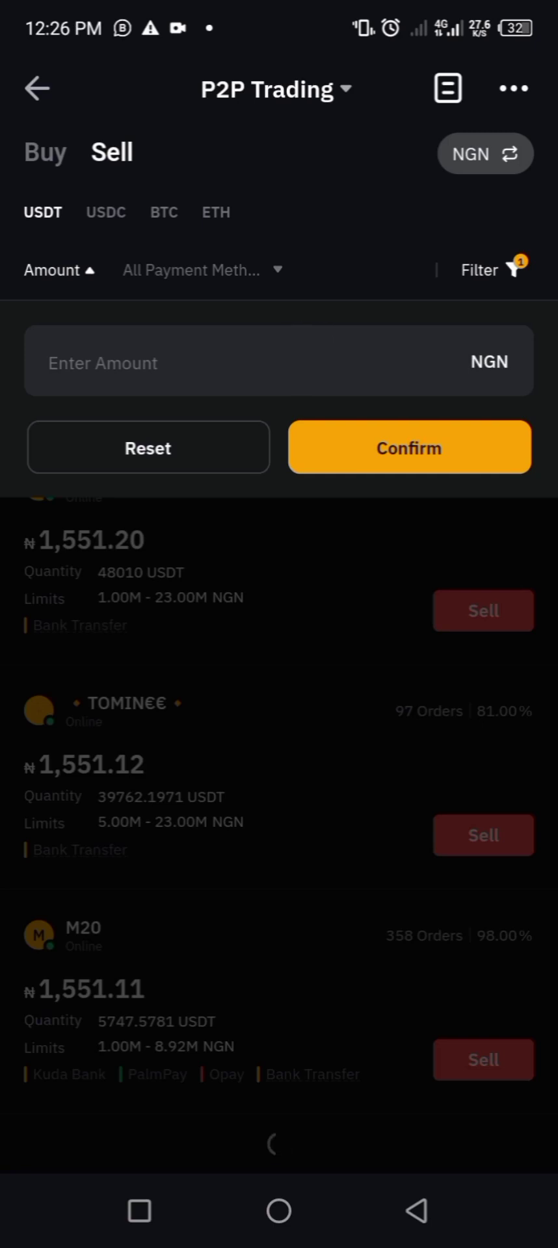
left_click(247, 361)
type("15000")
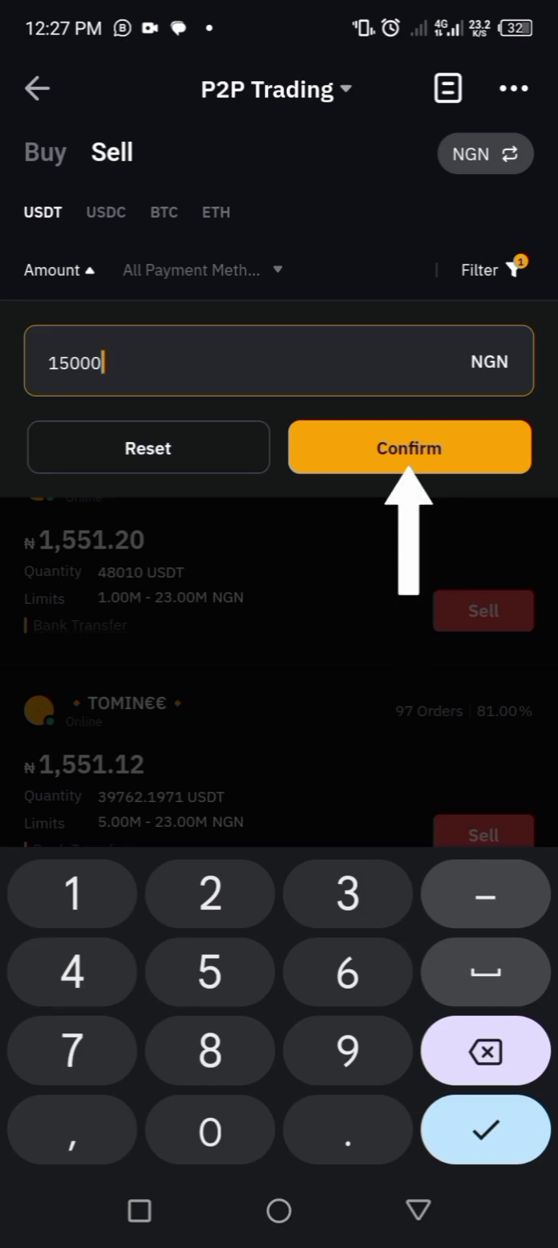
left_click(409, 447)
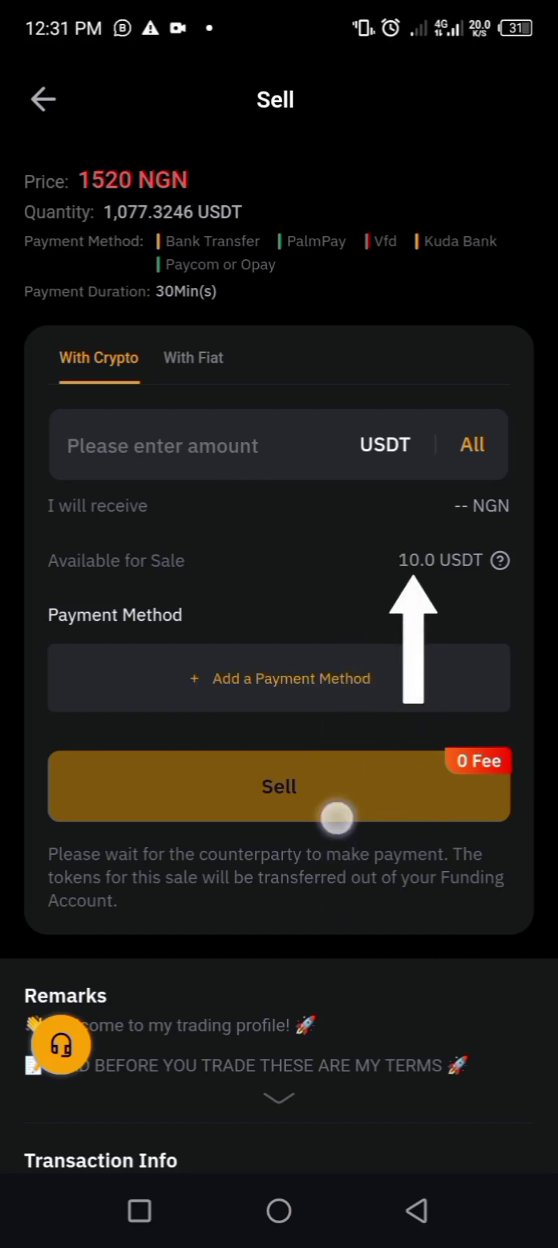
Step: Scroll the ByBit-Official ₦1,520 sell page and start adding a new payment method
scroll(336, 780, "down", 5)
scroll(334, 822, "up", 5)
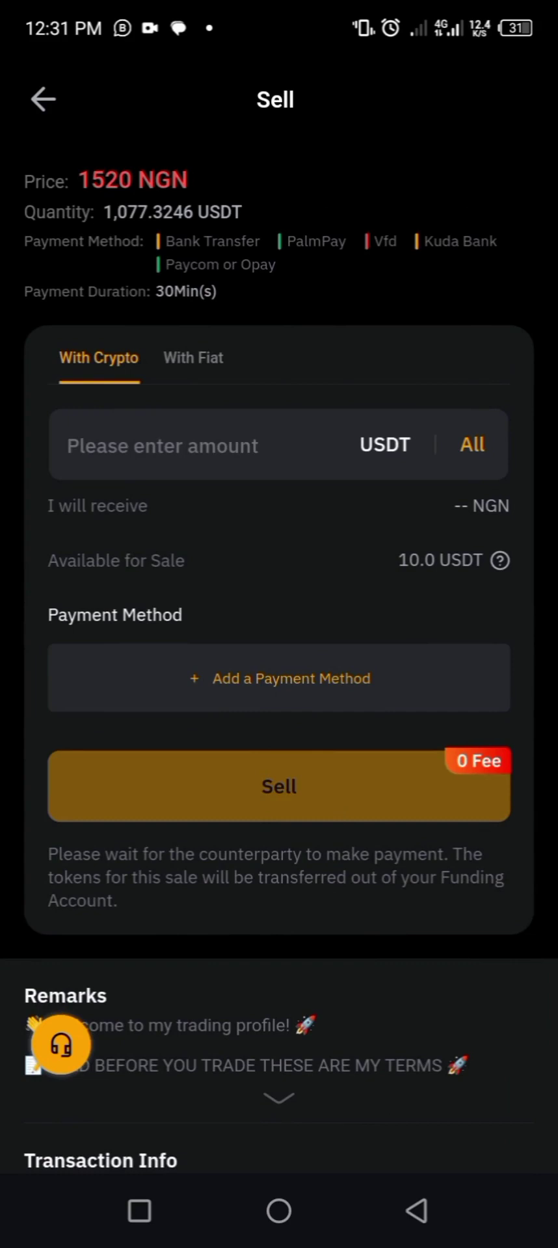
left_click(291, 679)
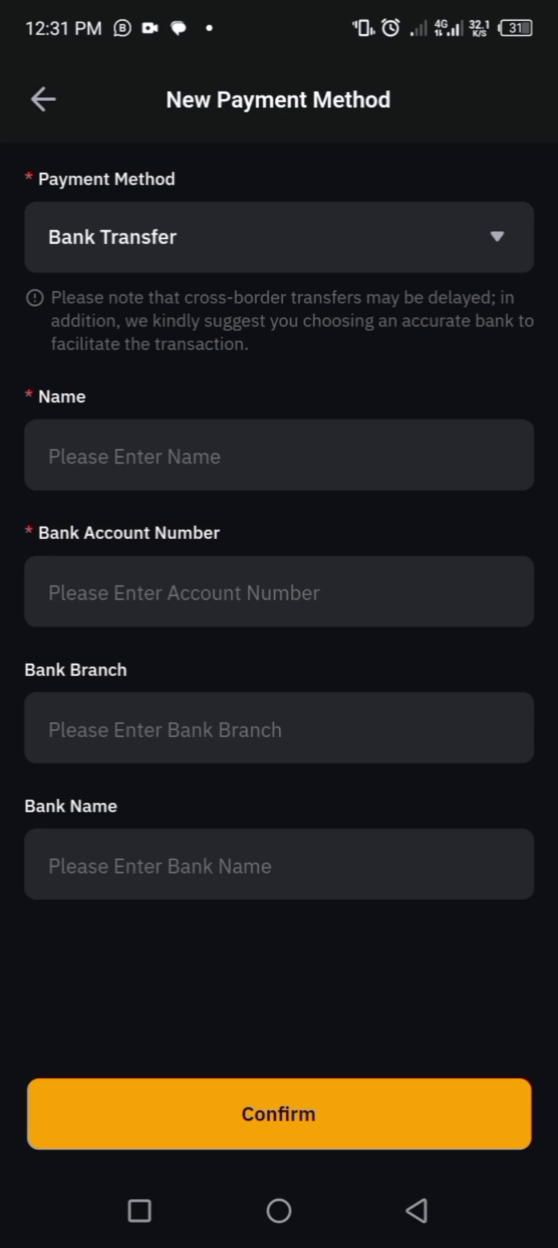
Step: Confirm the new bank transfer payment method
left_click(510, 722)
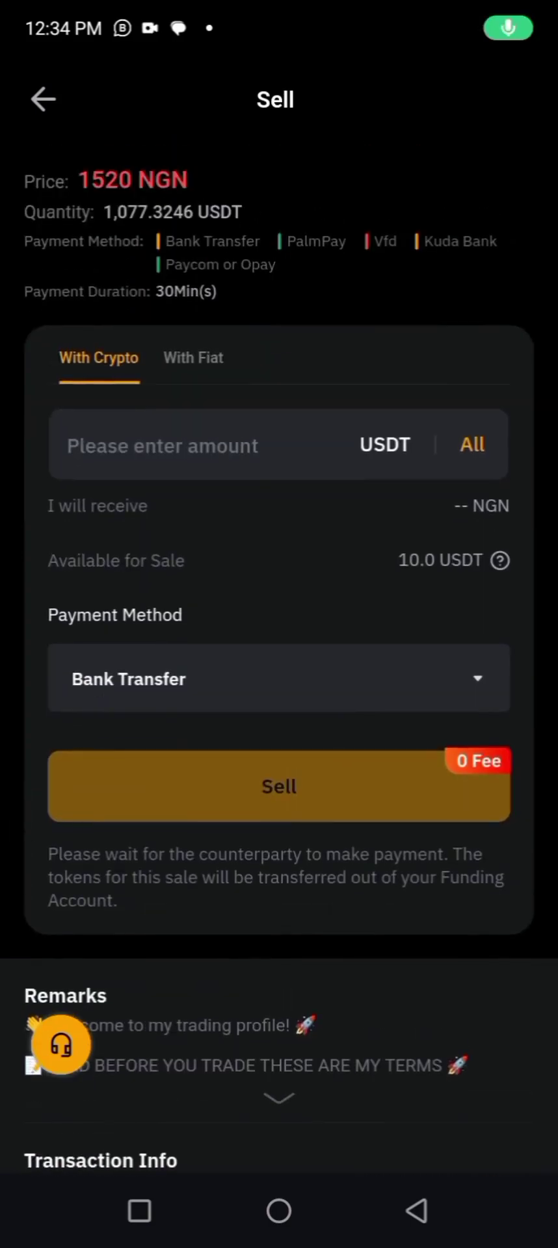
Step: Fill in the full 10 USDT (₦15,200) in crypto mode and place the sell order
left_click(194, 359)
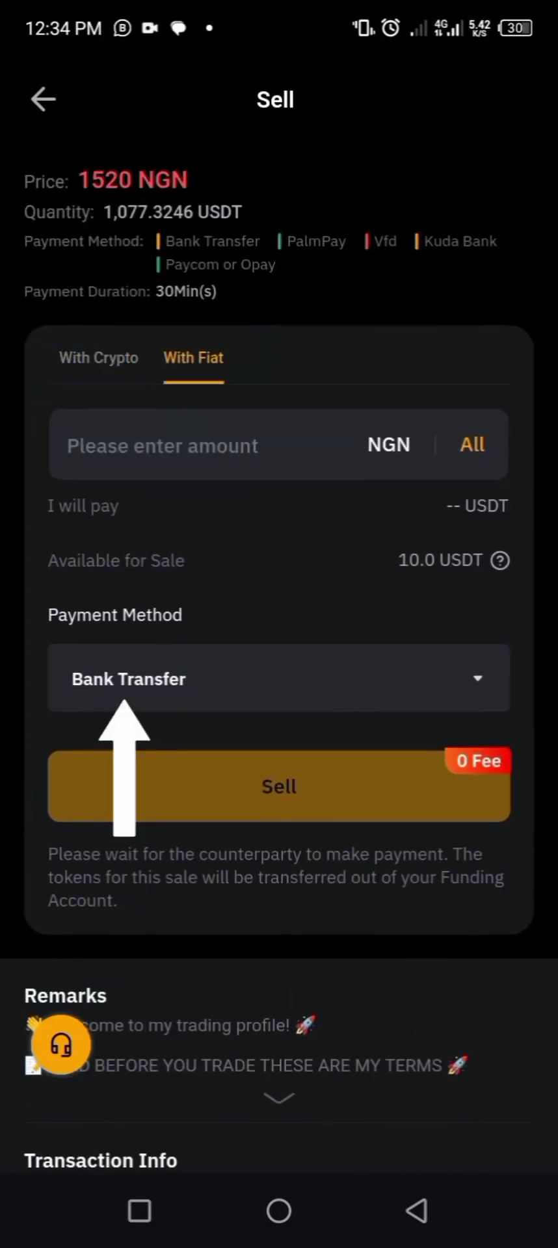
left_click(65, 353)
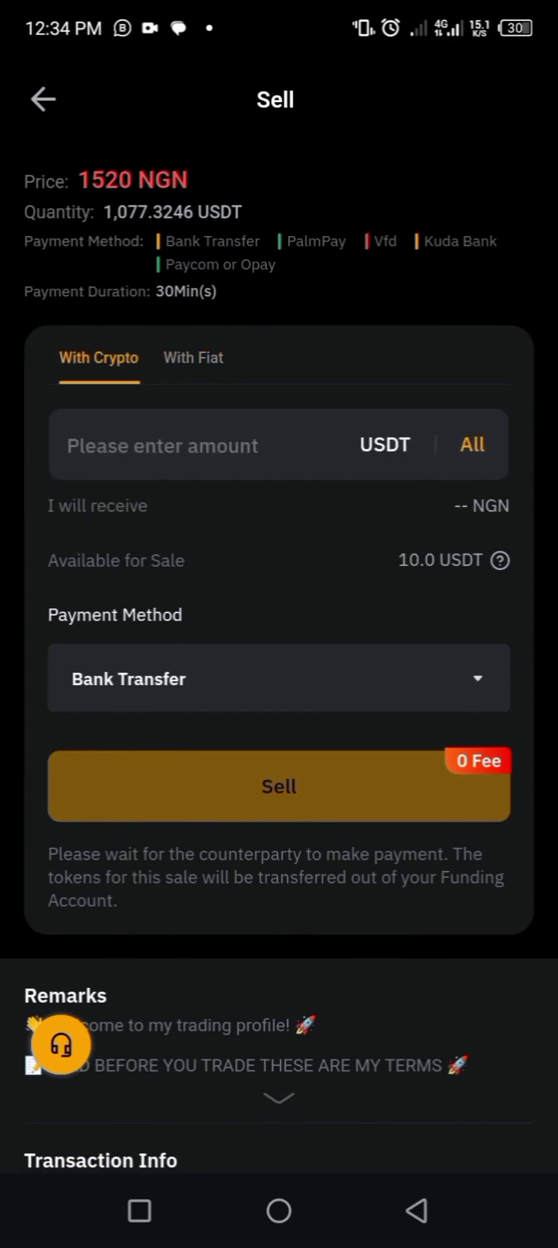
left_click(190, 344)
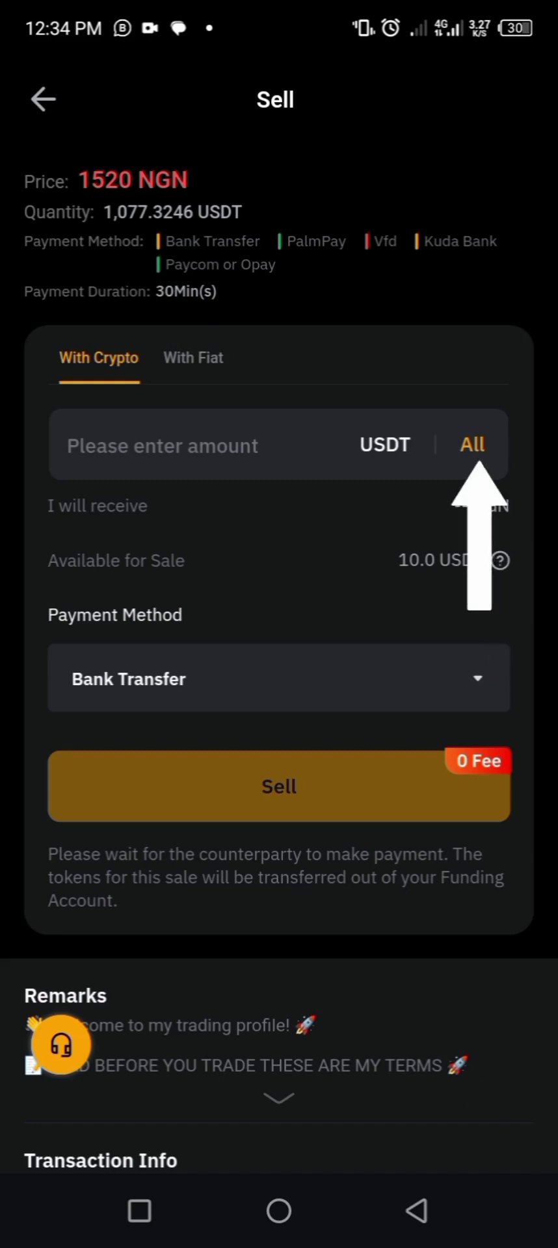
left_click(473, 444)
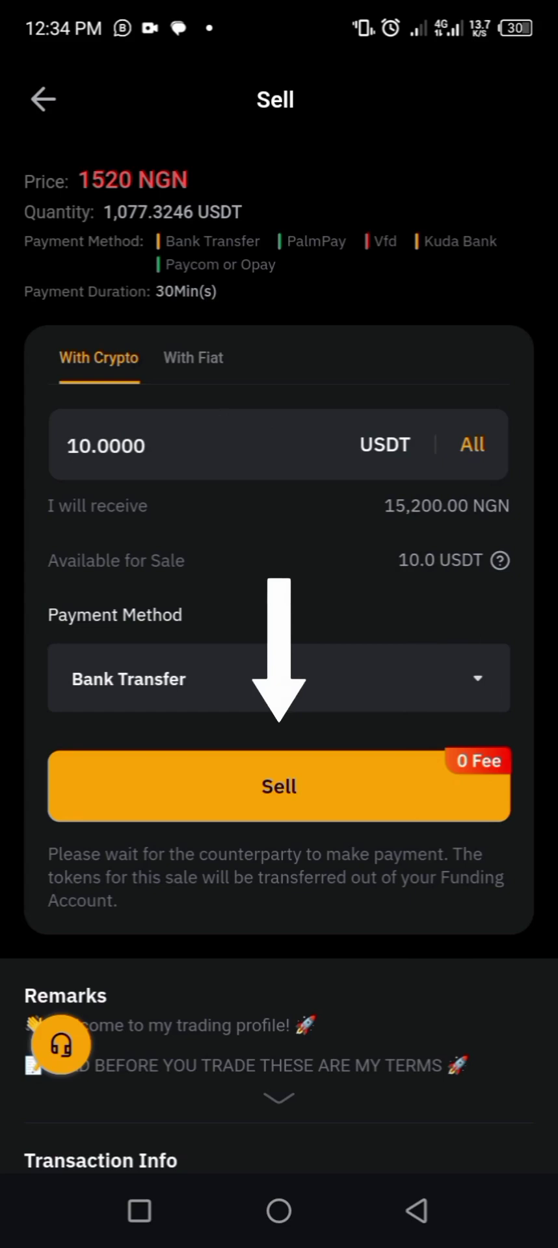
left_click(210, 799)
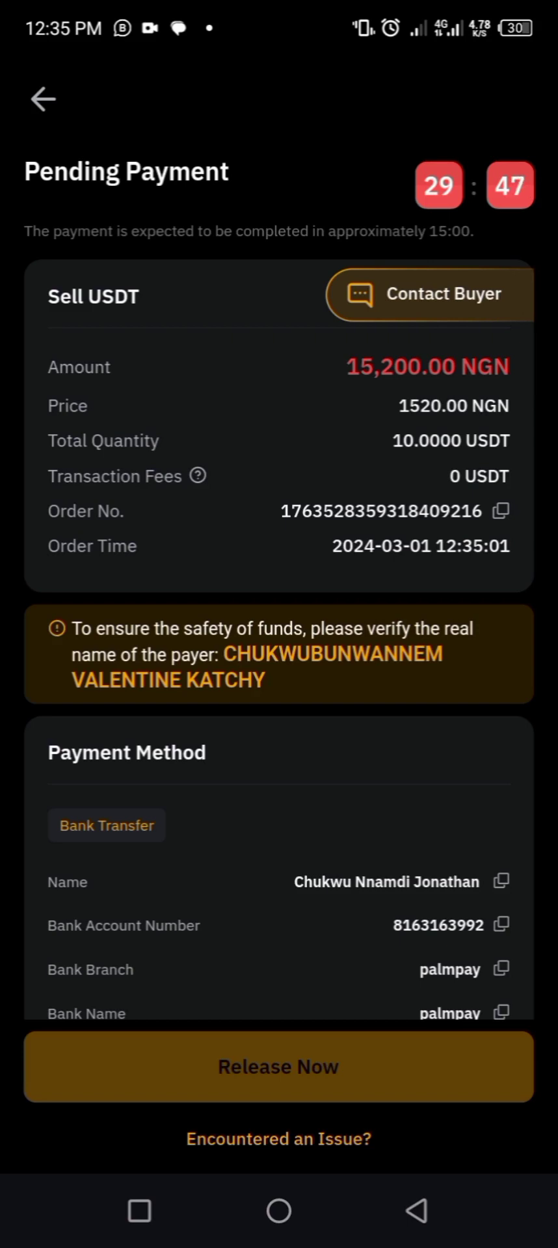
Step: Scroll through the pending order's payment method, transaction info and buyer remarks
left_click_drag(160, 546, 116, 429)
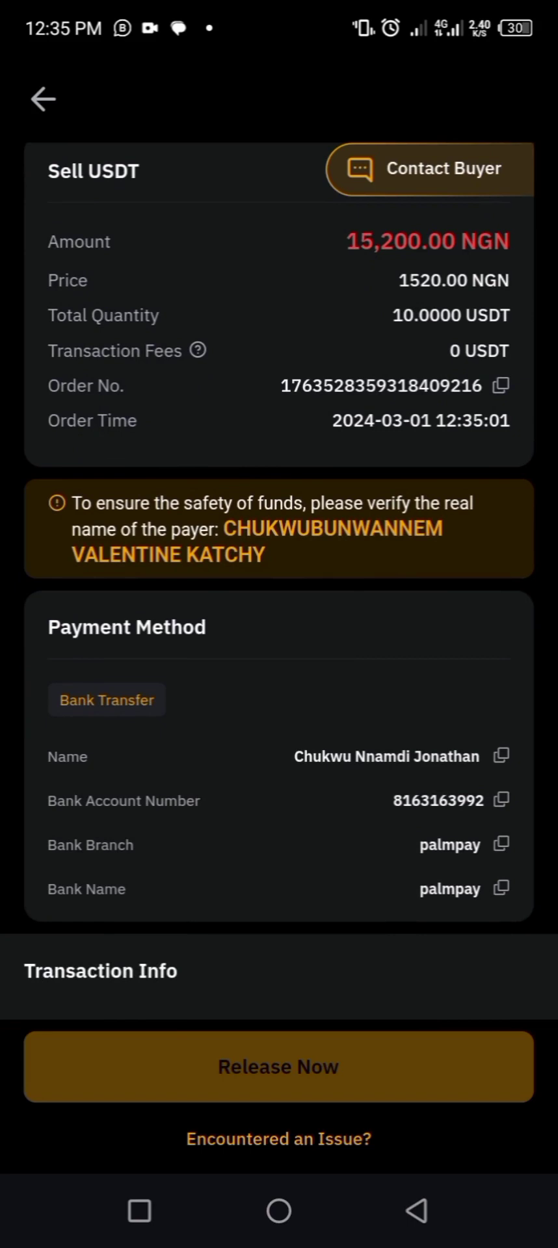
left_click_drag(178, 585, 159, 364)
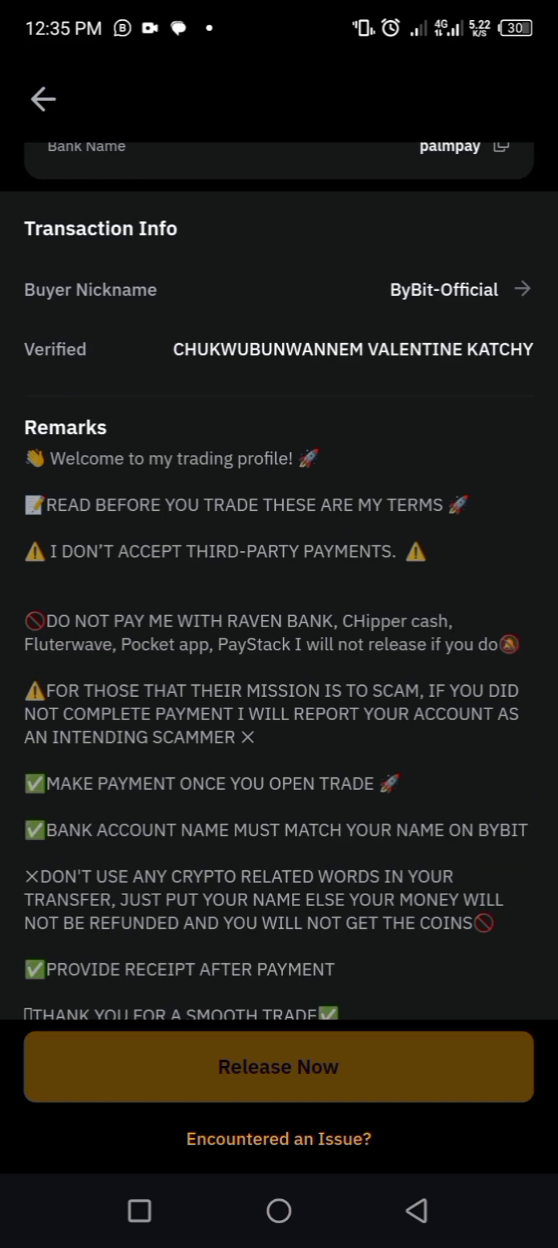
left_click_drag(176, 595, 170, 455)
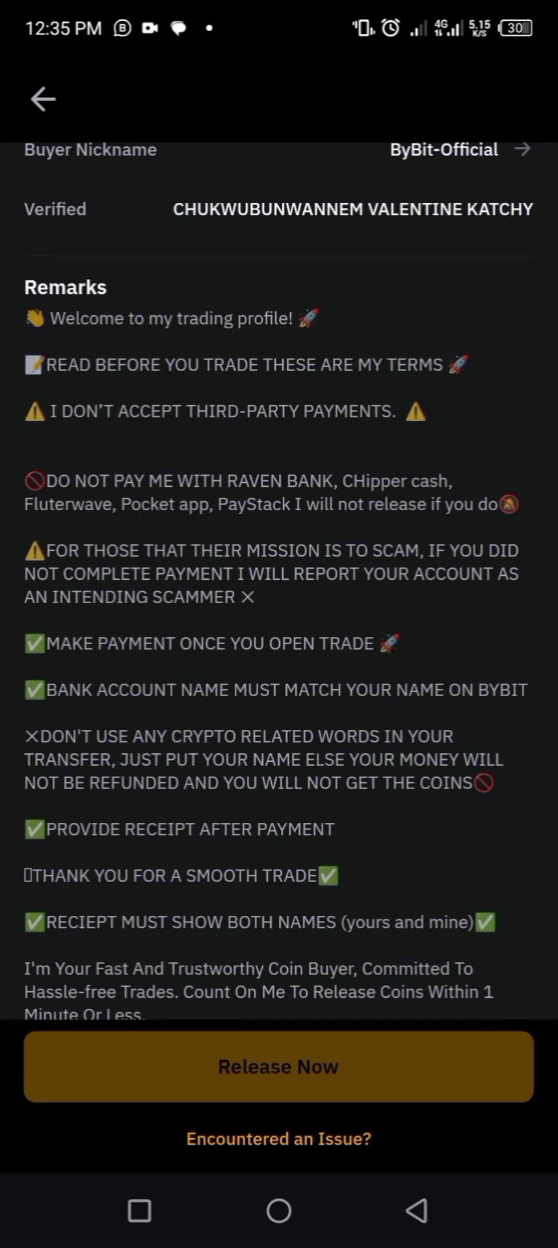
left_click_drag(166, 496, 115, 385)
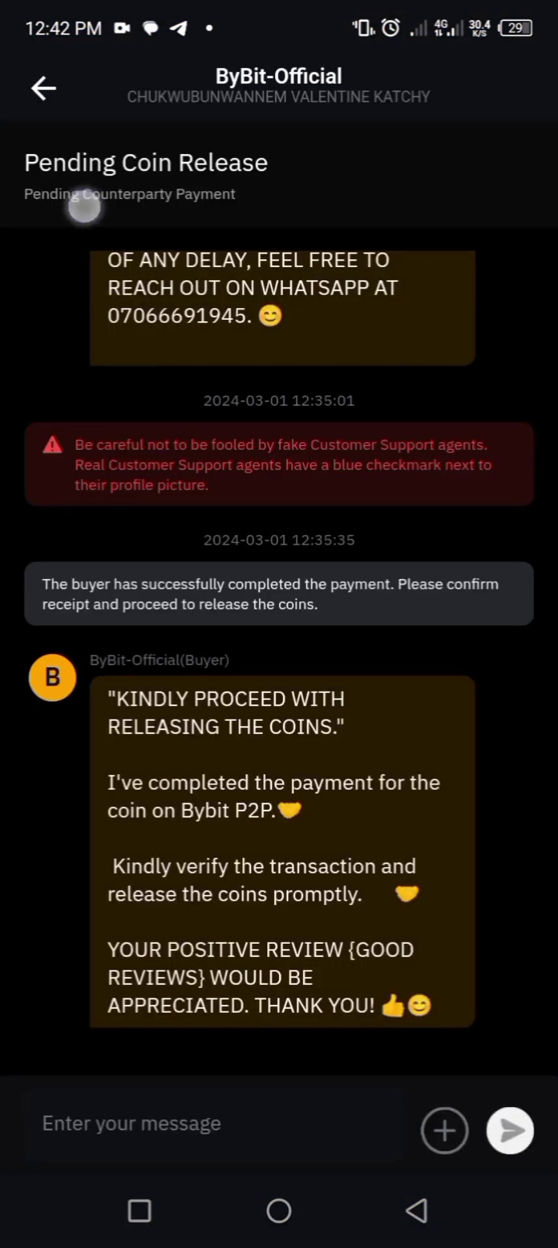
Step: Read the buyer's release request in chat, then return to the P2P orders list showing the pending 10 USDT sell
left_click_drag(84, 207, 84, 130)
left_click_drag(279, 455, 279, 529)
left_click_drag(111, 413, 110, 493)
mouse_move(279, 585)
left_mouse_down()
mouse_move(279, 780)
mouse_move(278, 572)
left_mouse_up()
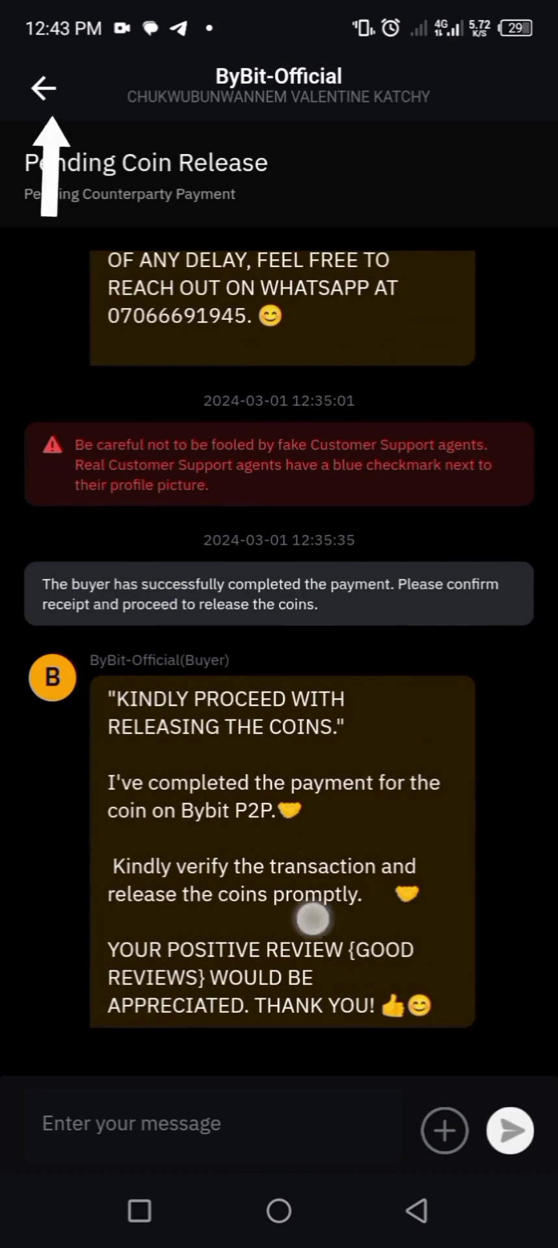
left_click_drag(313, 935, 312, 1105)
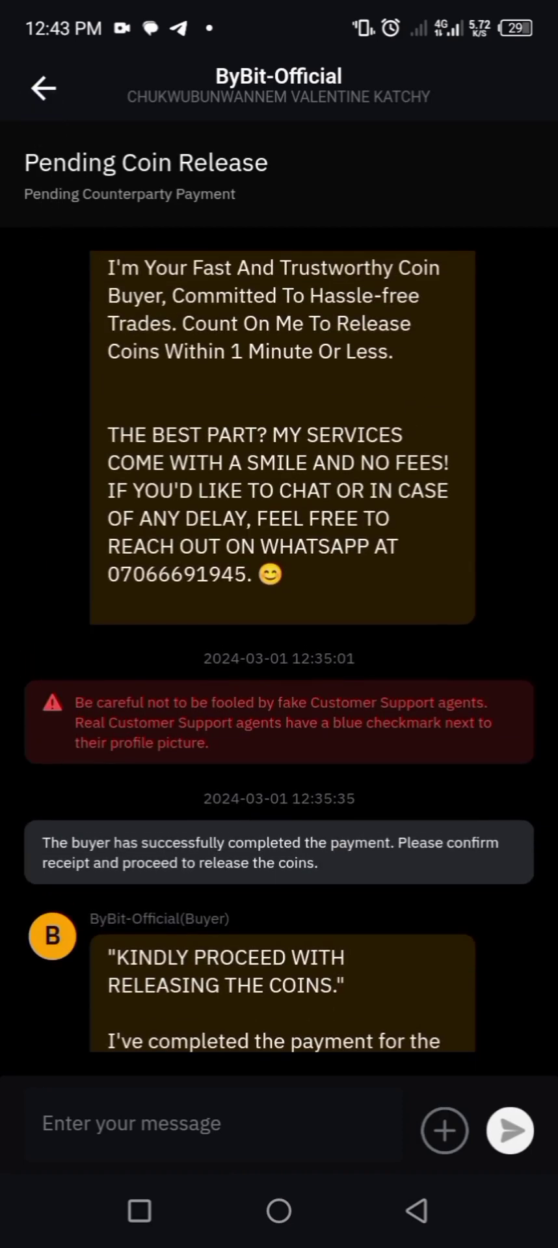
left_click(43, 88)
left_click(43, 88)
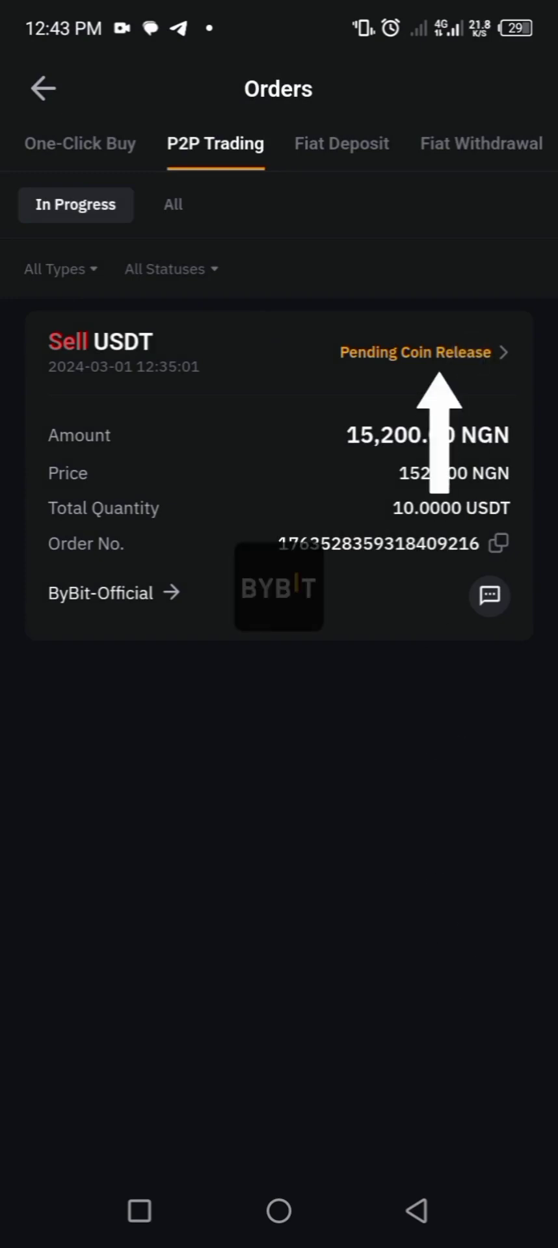
Step: Open the pending 10 USDT sell order and start releasing the coins
left_click(415, 352)
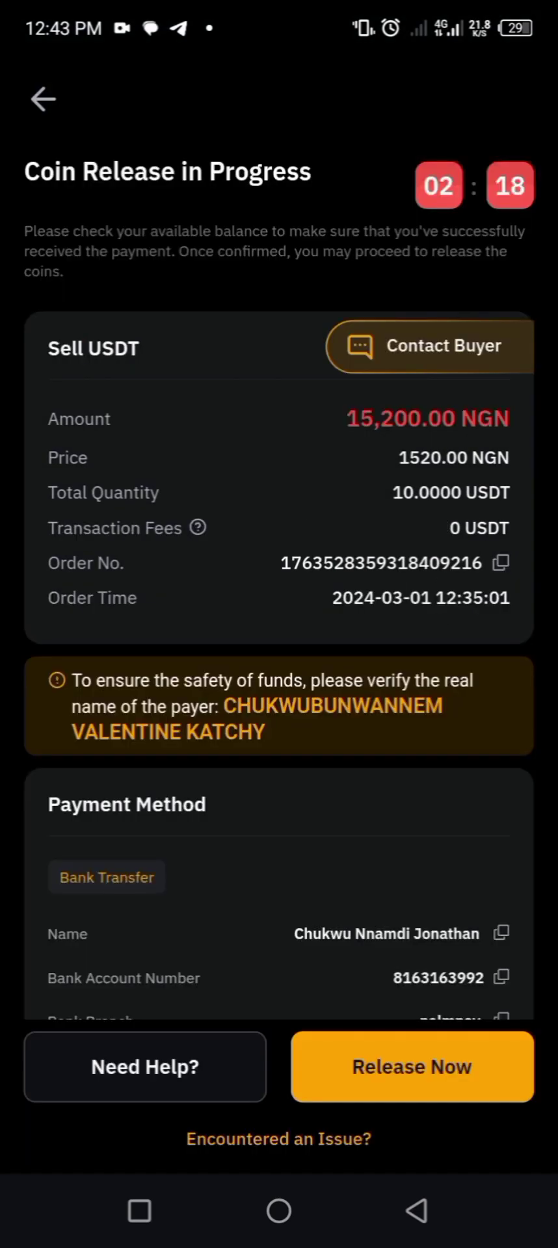
left_click_drag(147, 406, 179, 234)
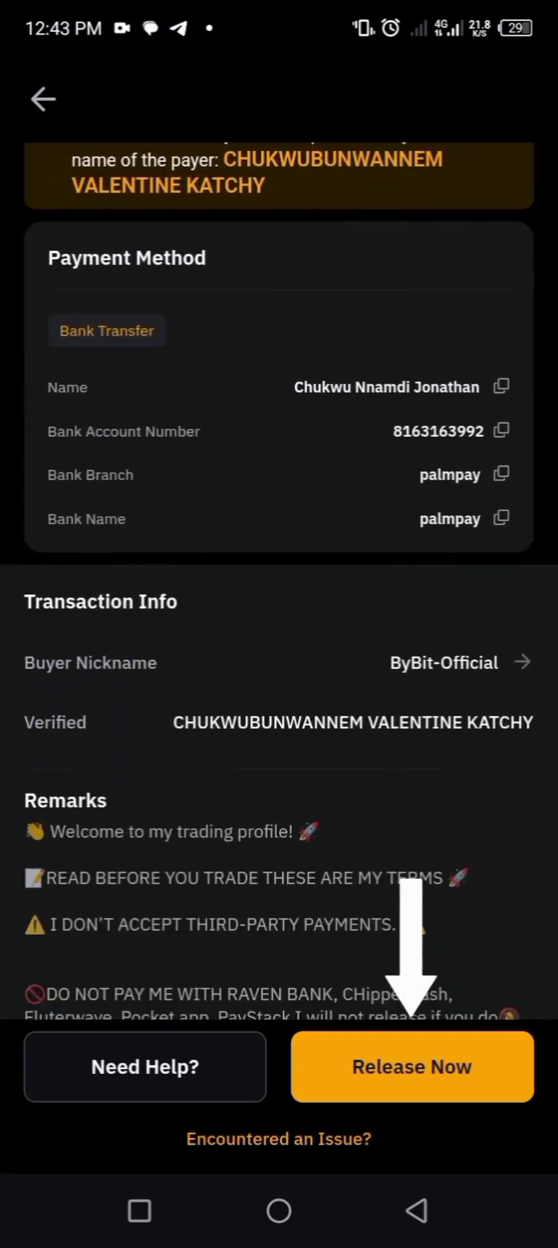
left_click(412, 1067)
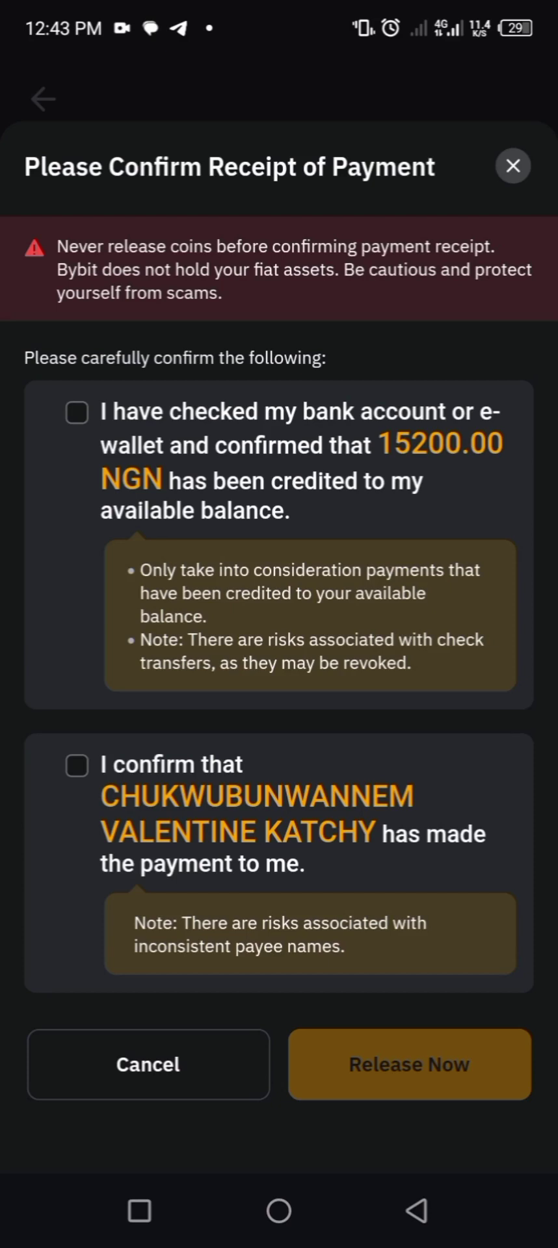
Step: Confirm the 15,200 NGN arrived from the named payer and proceed with the release
left_click(76, 412)
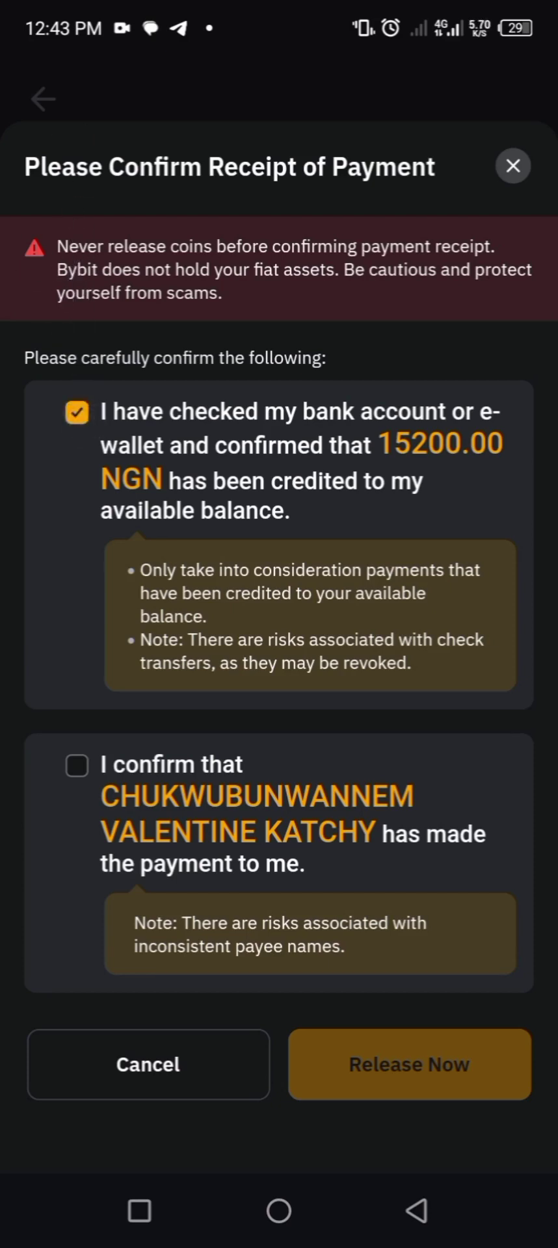
scroll(279, 650, "down", 1)
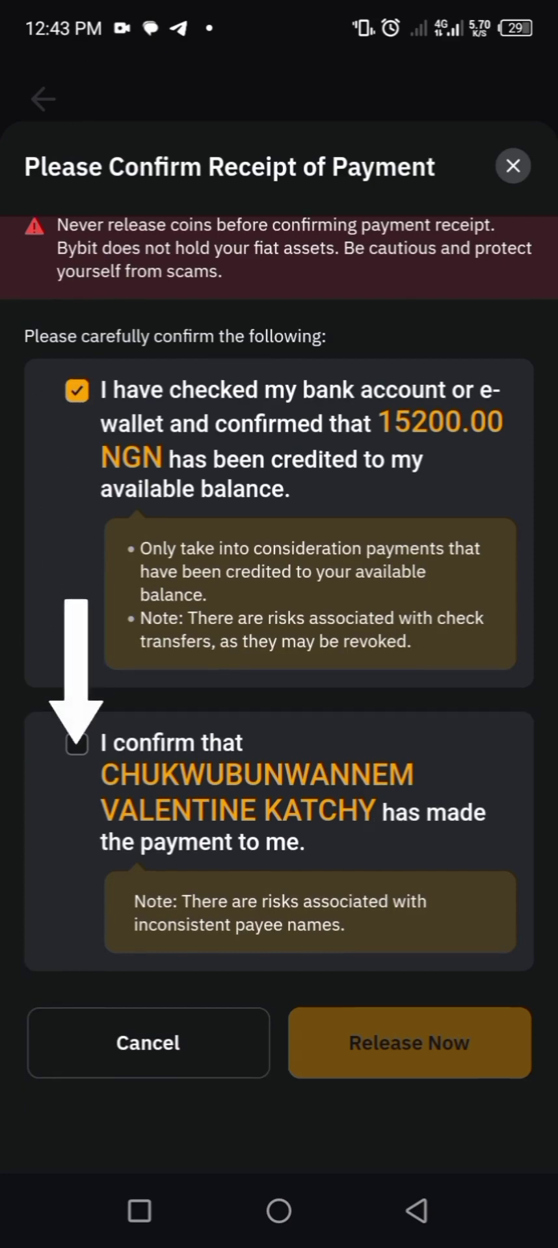
left_click(76, 743)
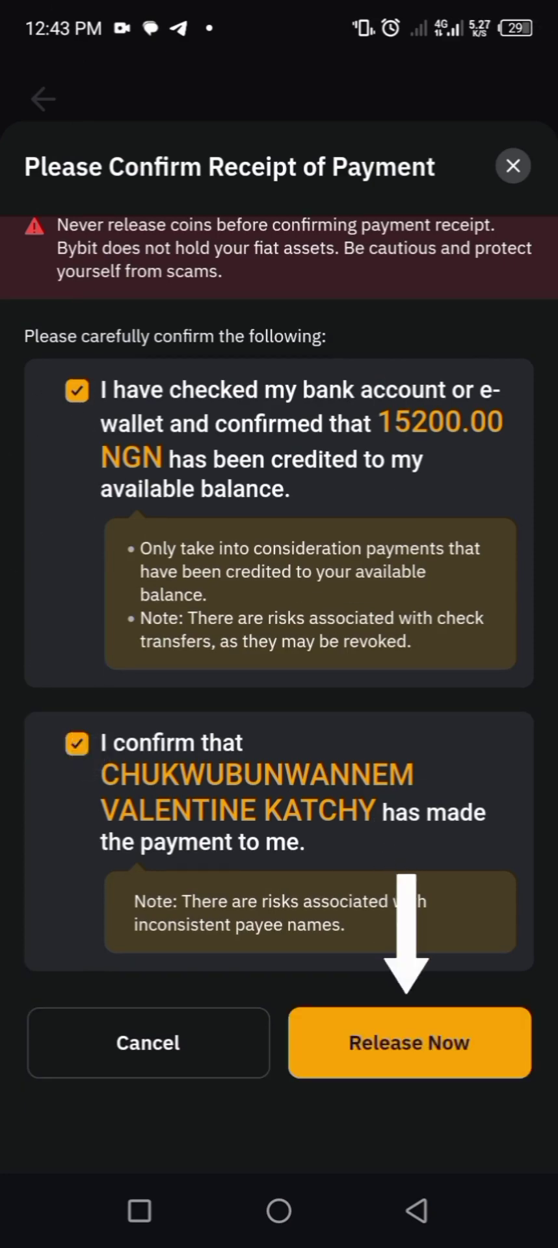
left_click(409, 1043)
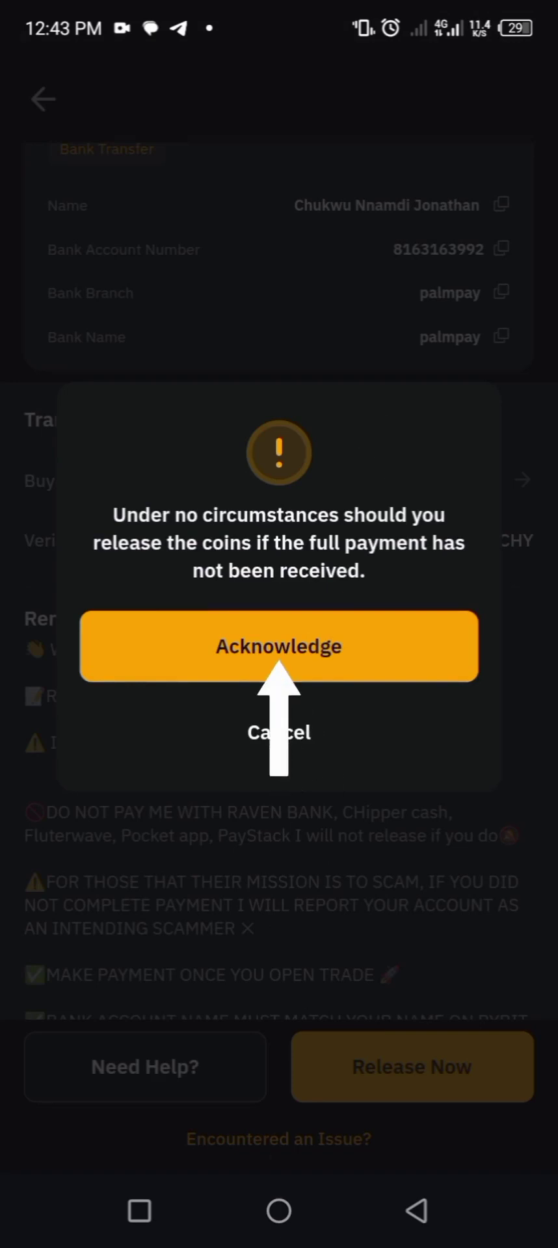
Step: Acknowledge the release warning and find the emailed Email authentication code in Gmail notifications
left_click(279, 647)
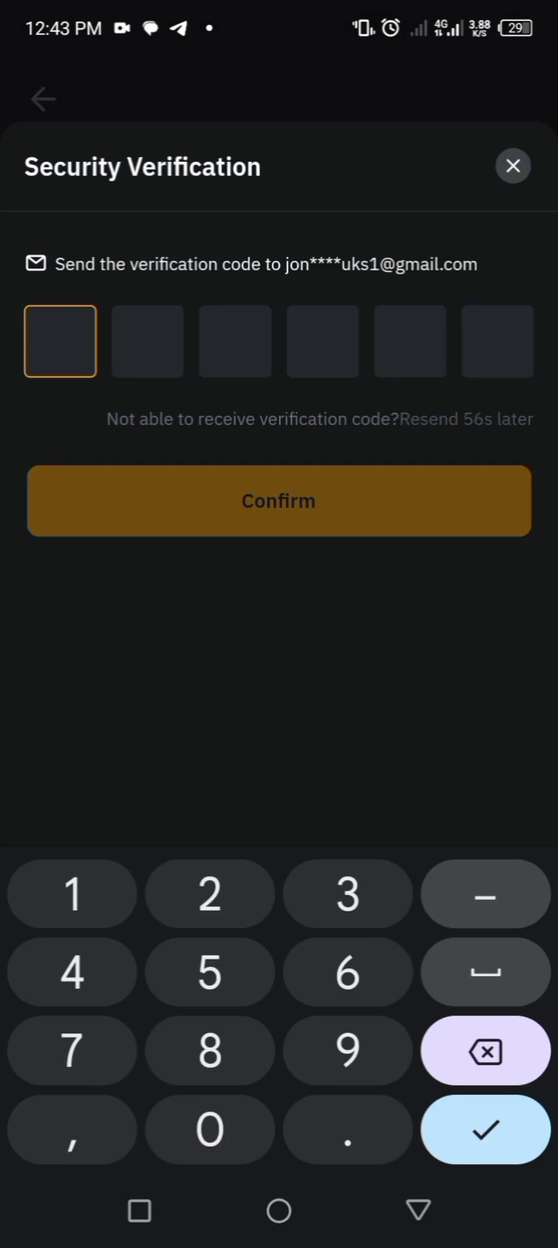
left_click_drag(279, 10, 279, 650)
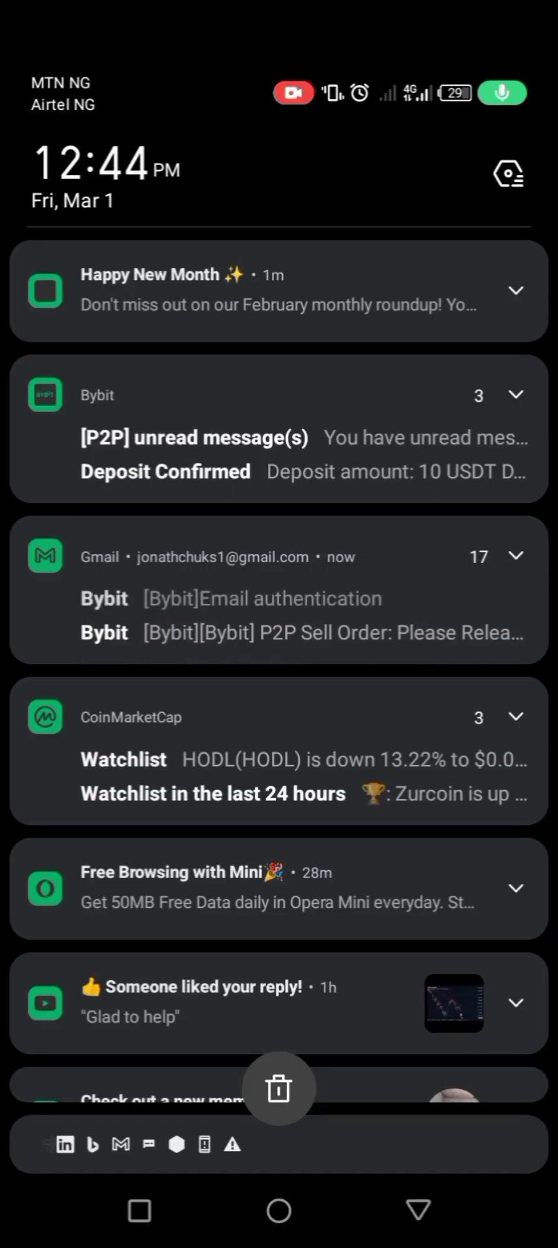
left_click(515, 556)
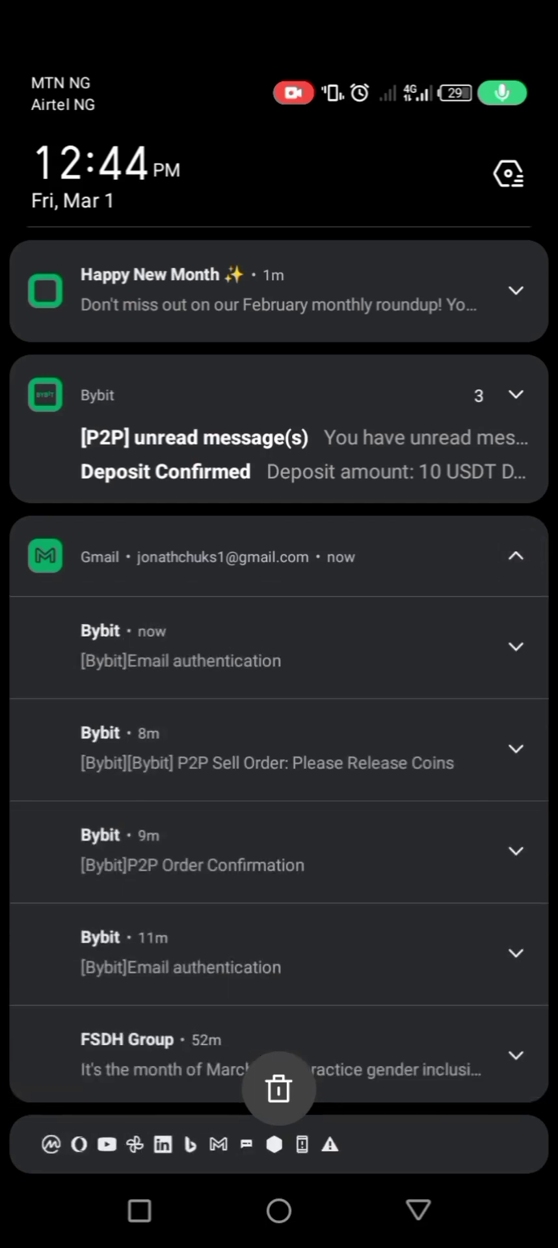
left_click_drag(462, 559, 479, 329)
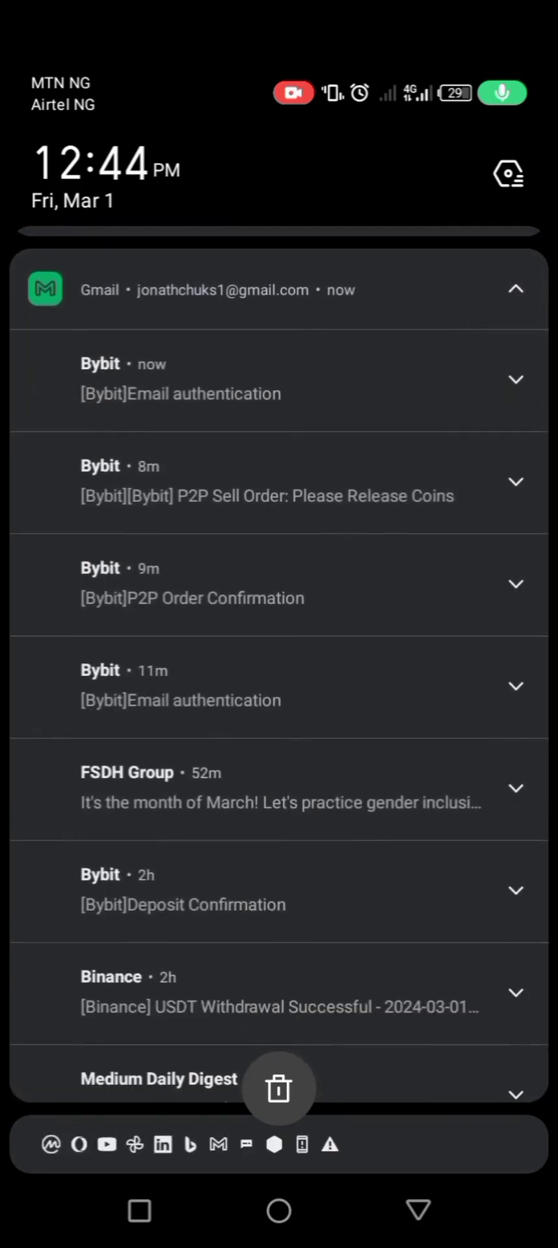
left_click(515, 332)
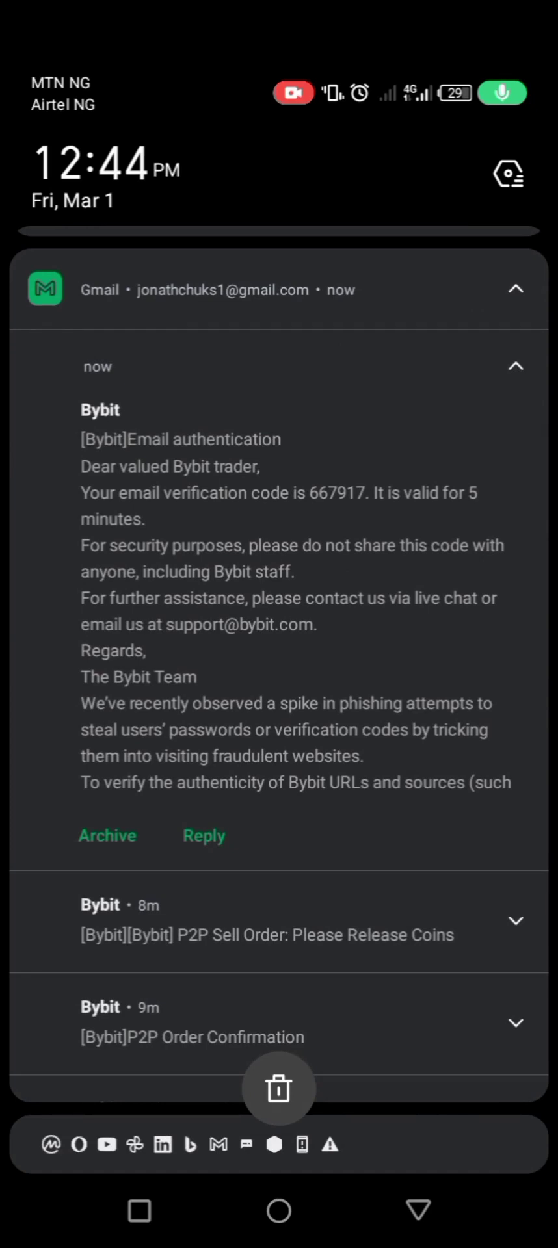
Step: Enter the emailed verification code to confirm the coin release
left_click_drag(279, 520, 280, 849)
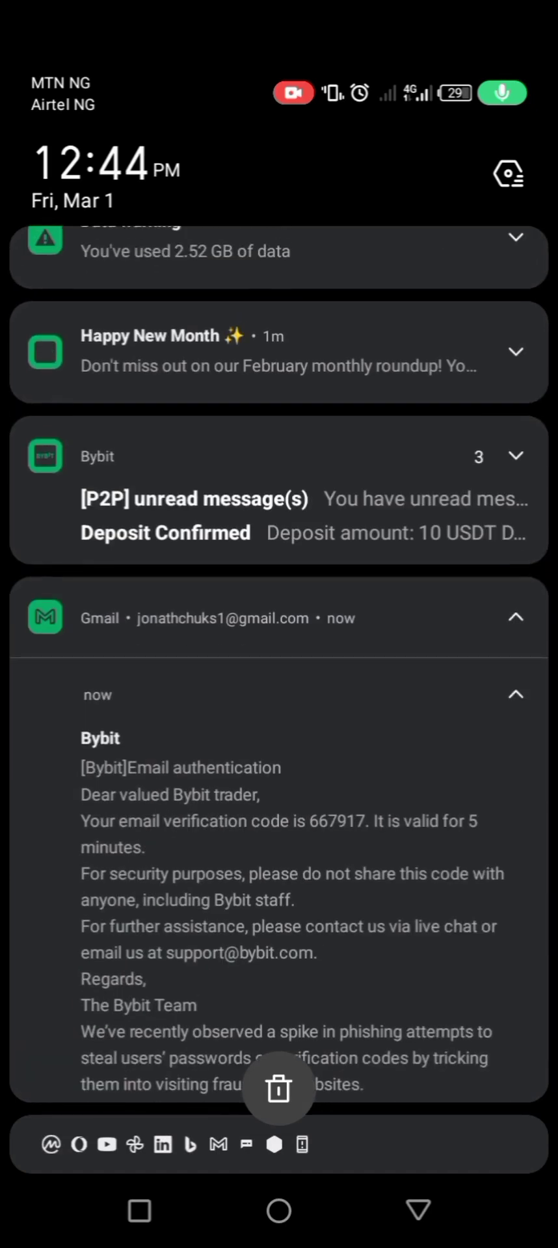
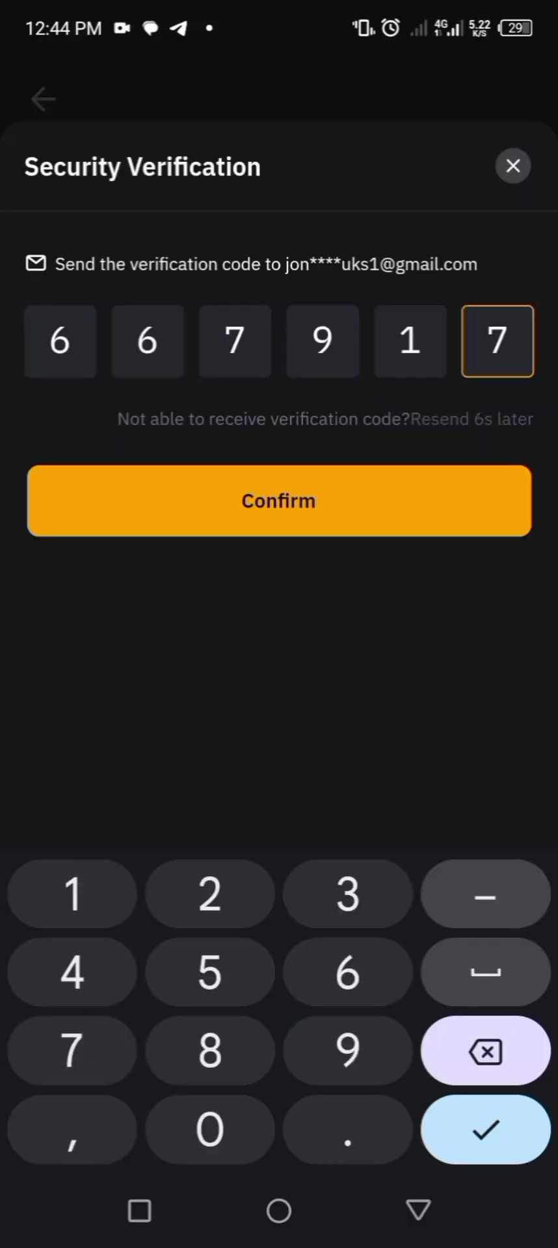
left_click(448, 513)
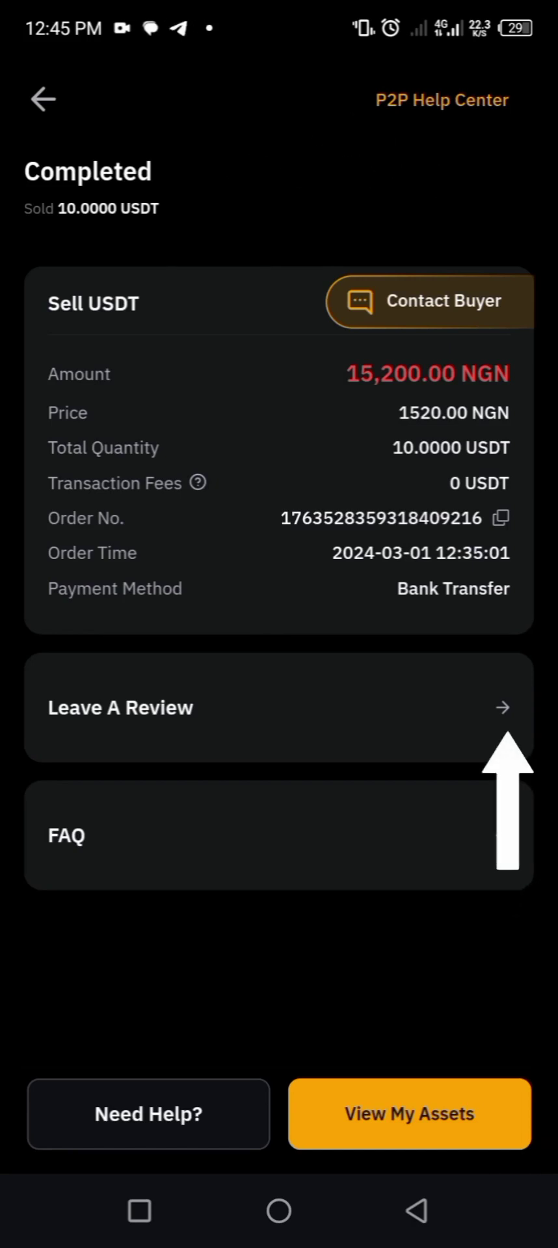
Step: Rate the buyer Good with the comment 'Fast Response' and submit the review
left_click(502, 708)
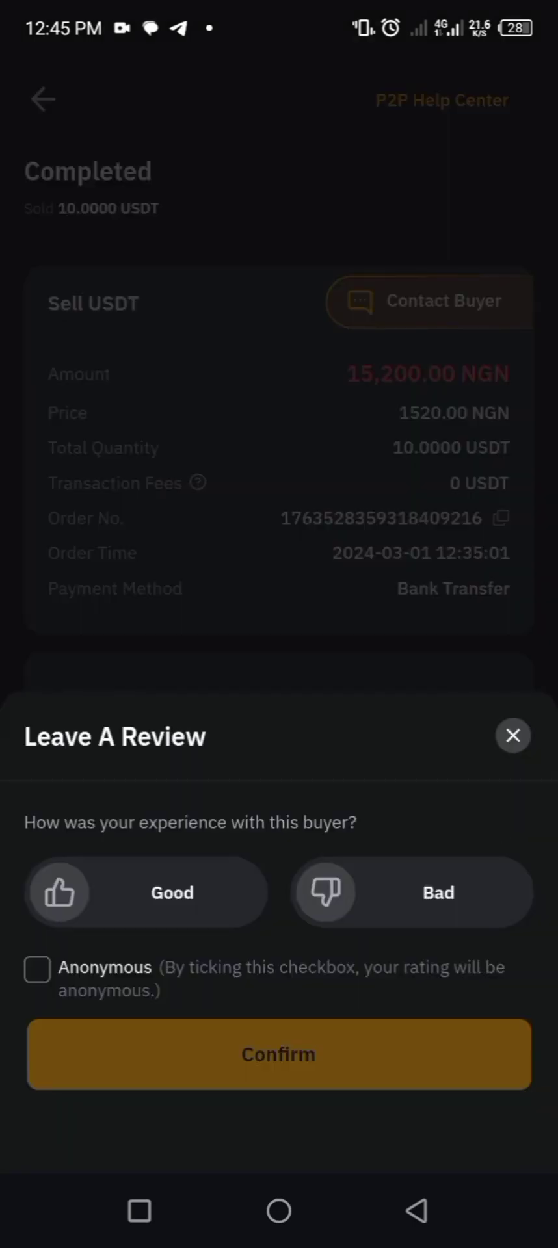
left_click_drag(287, 941, 294, 763)
left_click(82, 903)
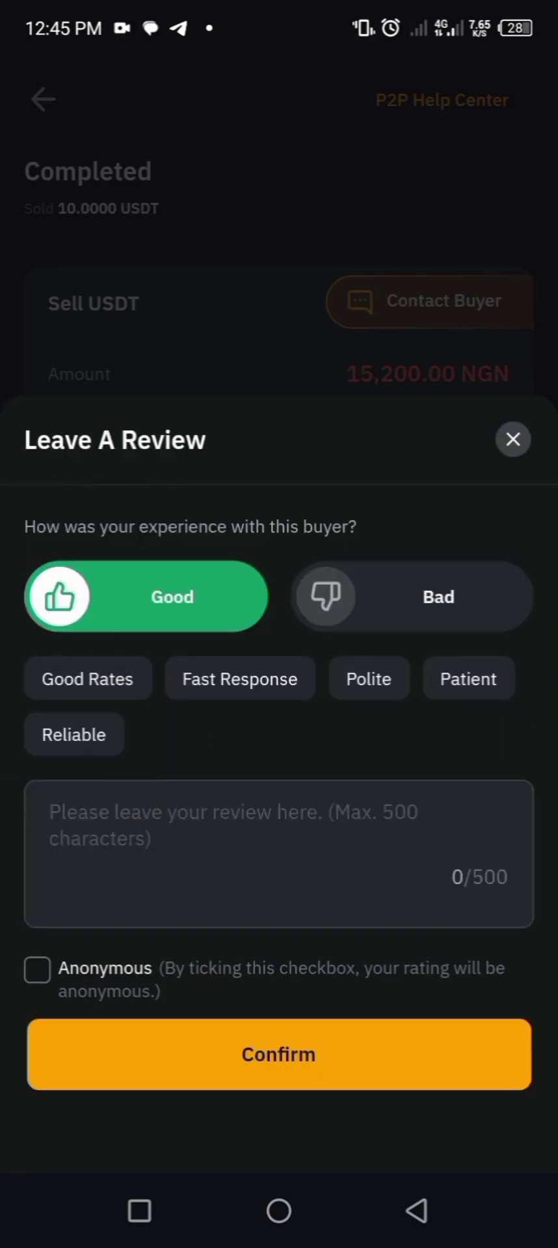
type("Fast Response")
key("Escape")
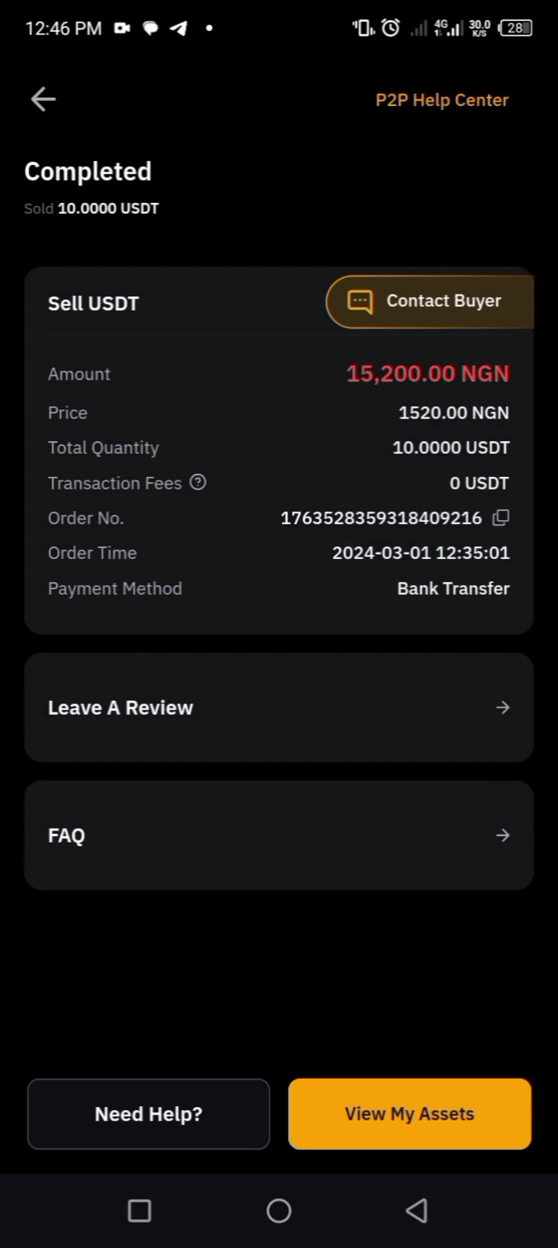
Step: Go back from the completed order through the orders list to the P2P Trading market
left_click(43, 99)
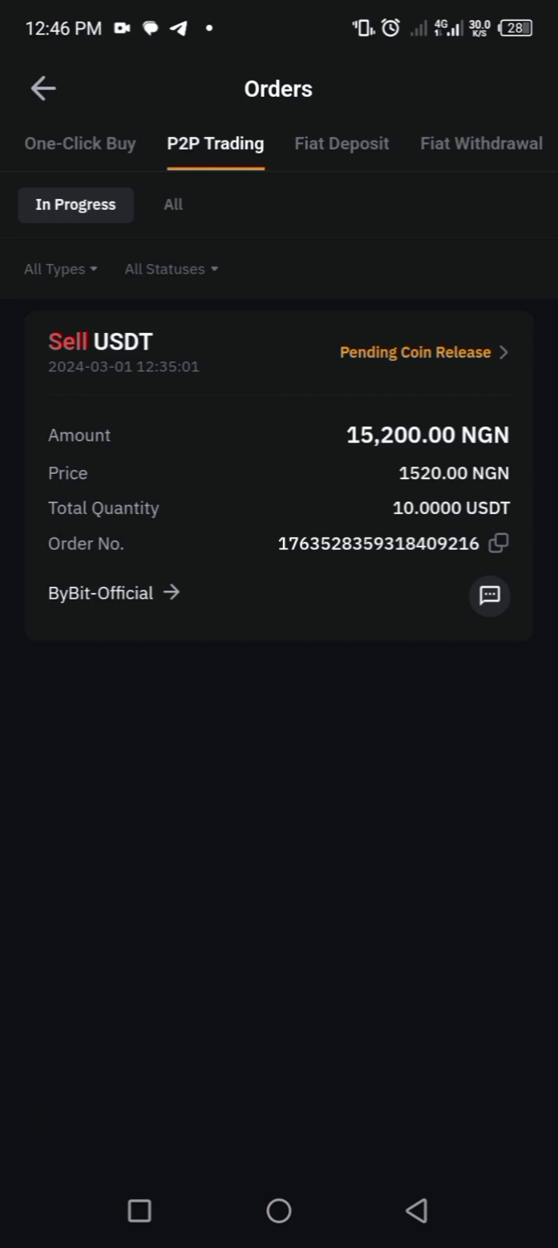
left_click(43, 89)
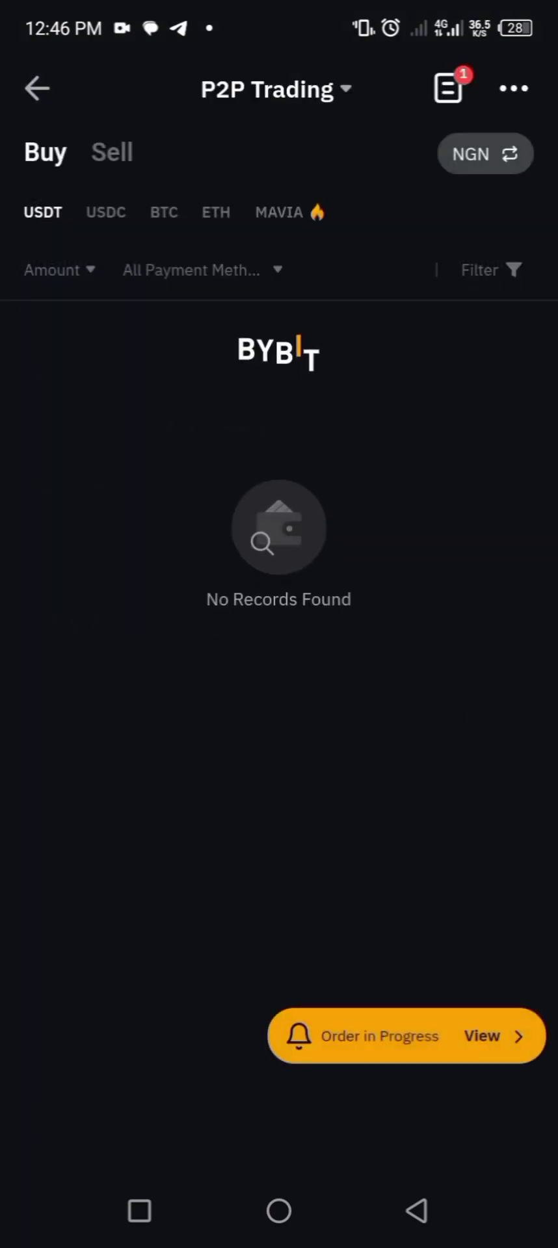